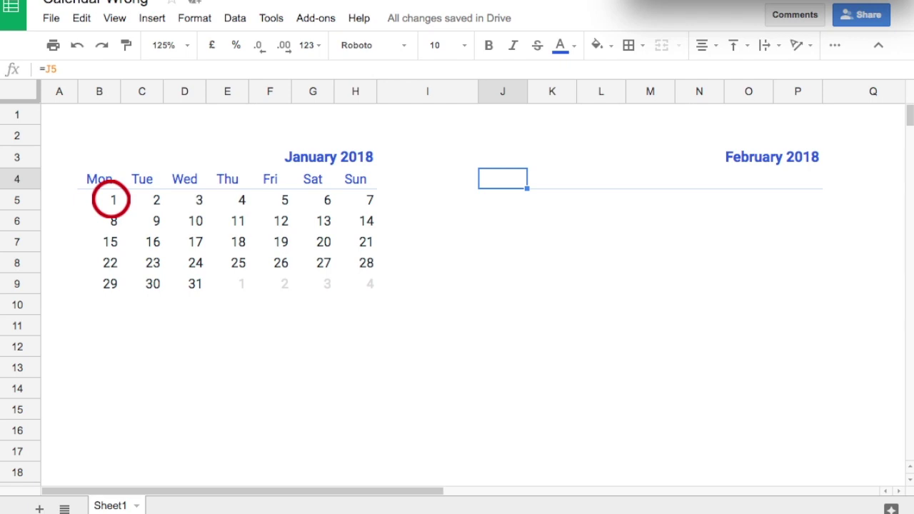
Step: Change the month date in B3 of the finished calendar to 01/02/2018
{"action": "left_click", "coordinate": [312, 159]}
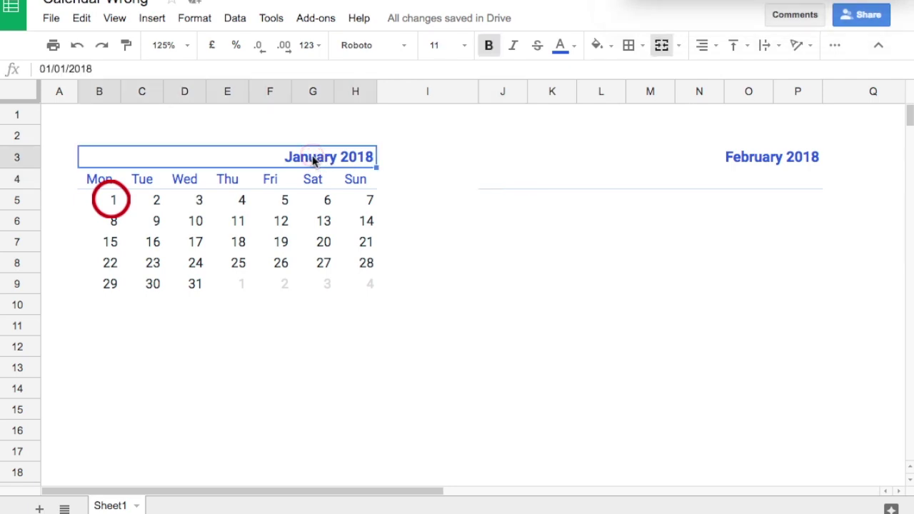
{"action": "left_click", "coordinate": [66, 69]}
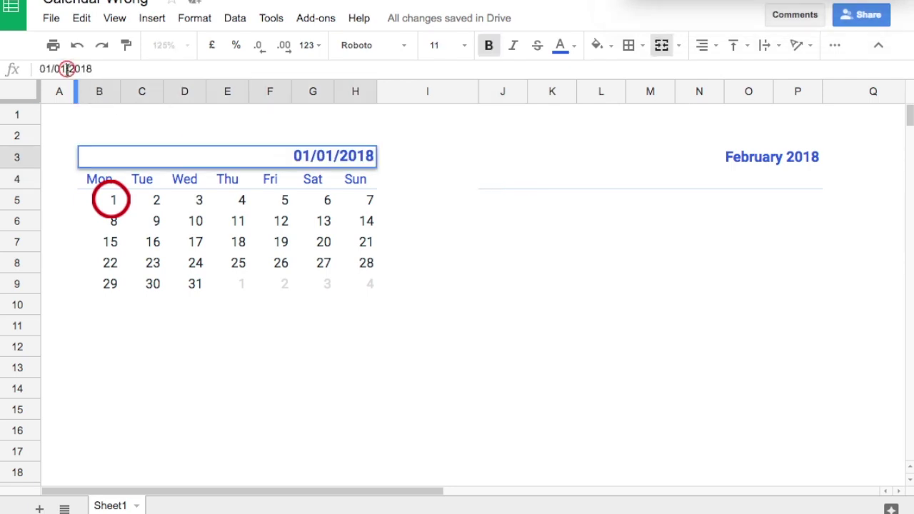
{"action": "key", "text": "BackSpace"}
{"action": "type", "text": "2"}
{"action": "key", "text": "Return"}
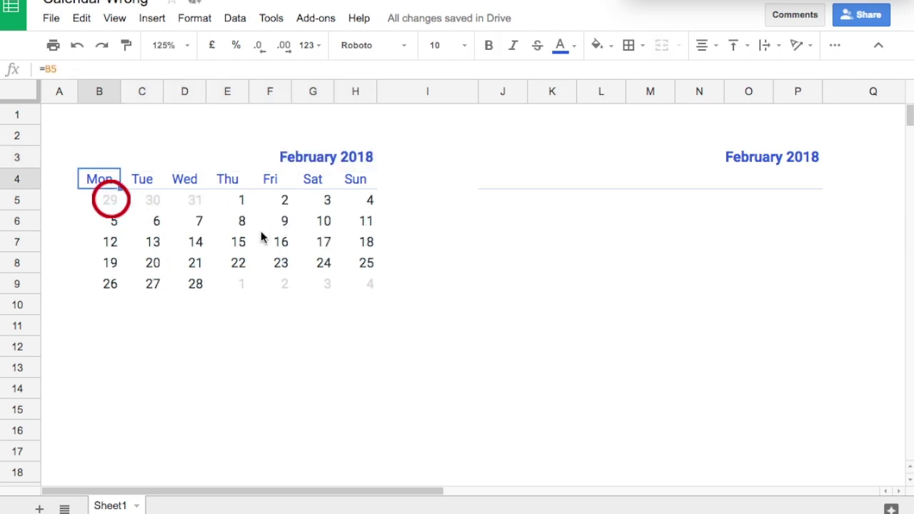
Step: Change the month date in B3 of the finished calendar to 01/03/2018
{"action": "left_click", "coordinate": [307, 157]}
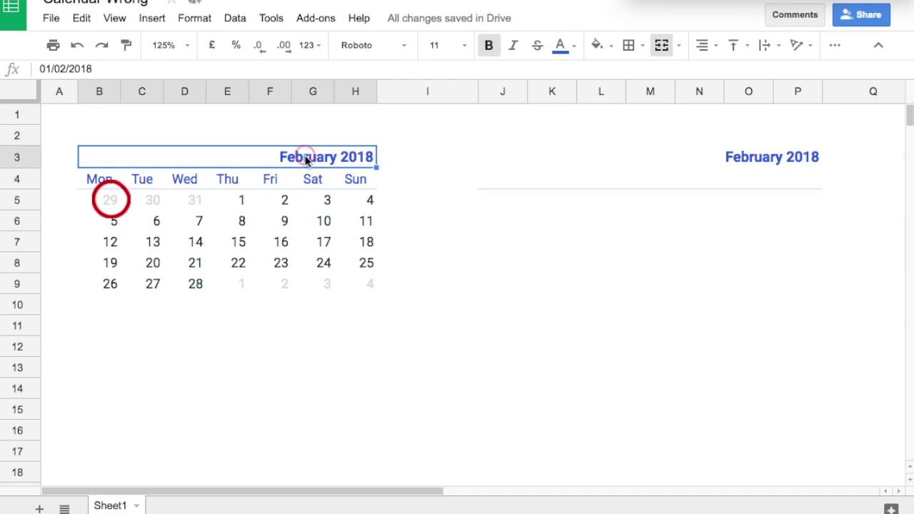
{"action": "left_click", "coordinate": [64, 68]}
{"action": "key", "text": "BackSpace"}
{"action": "type", "text": "3/"}
{"action": "key", "text": "Return"}
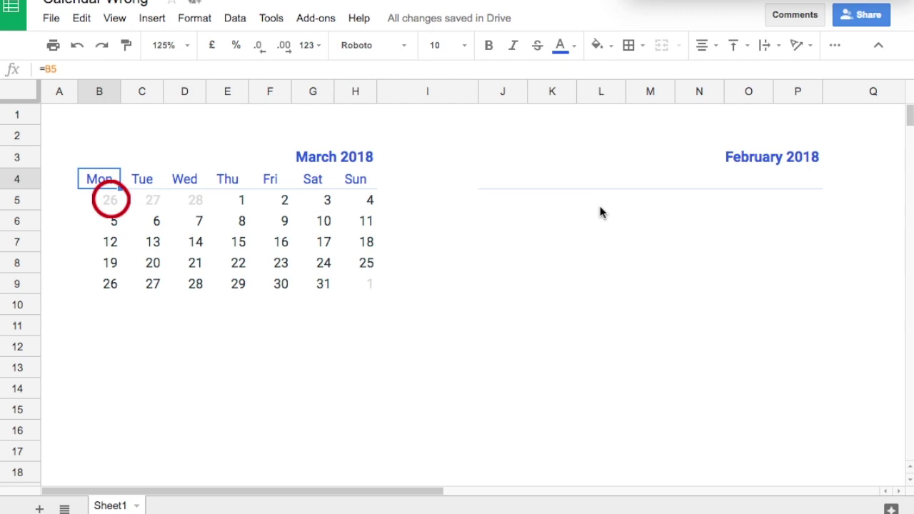
Step: Enter Mon in J4 and Tue in K4, and extend the weekday series across to P4
{"action": "left_click", "coordinate": [494, 187]}
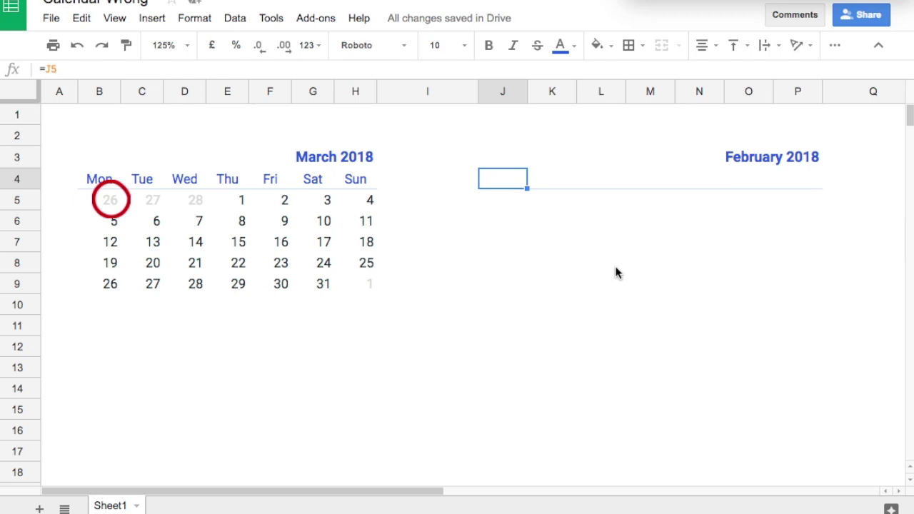
{"action": "type", "text": "Mon"}
{"action": "key", "text": "Tab"}
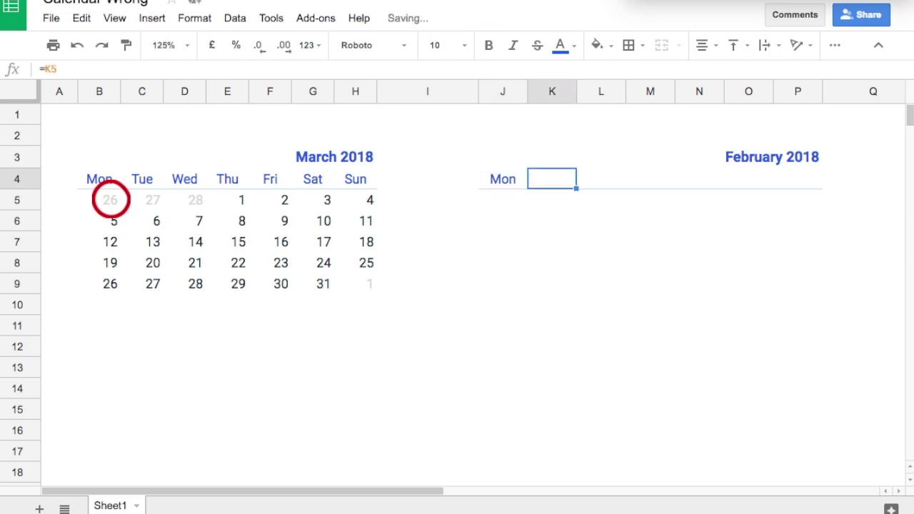
{"action": "type", "text": "Tue"}
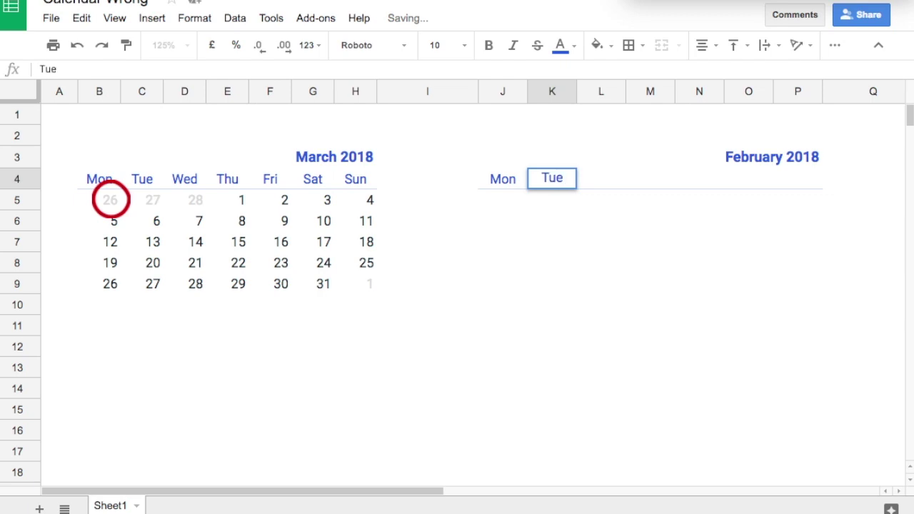
{"action": "key", "text": "Tab"}
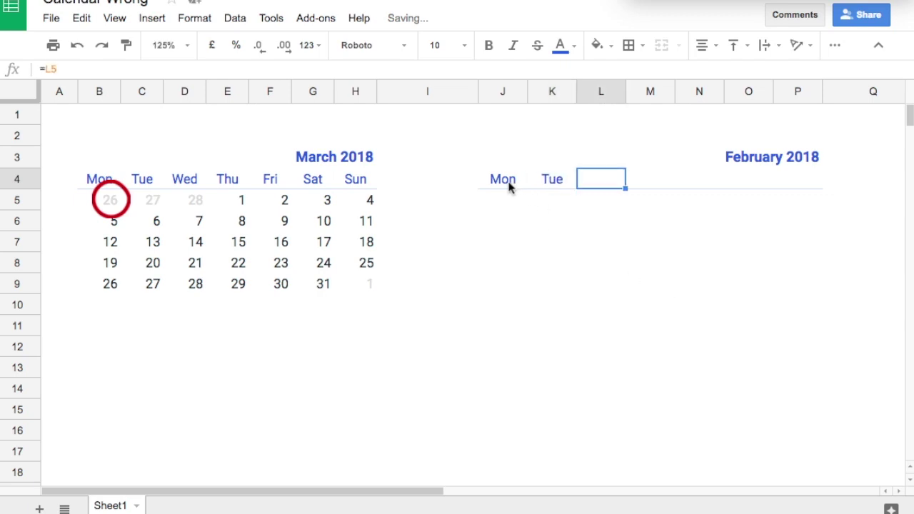
{"action": "left_click_drag", "start_coordinate": [510, 185], "coordinate": [543, 186]}
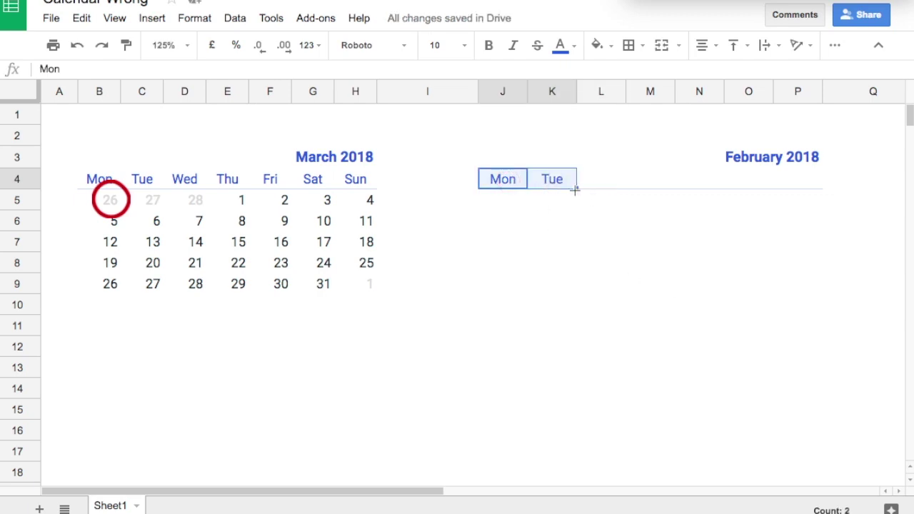
{"action": "left_click_drag", "start_coordinate": [577, 190], "coordinate": [797, 191]}
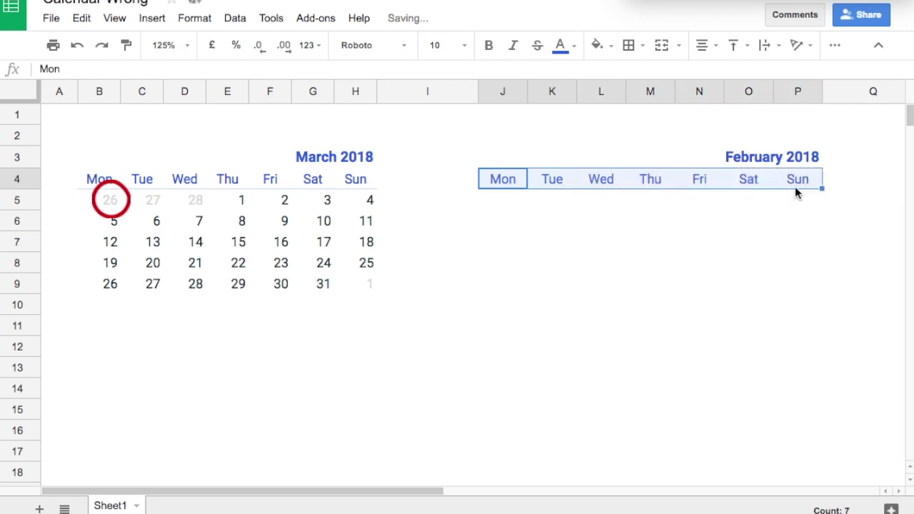
{"action": "left_click", "coordinate": [508, 202]}
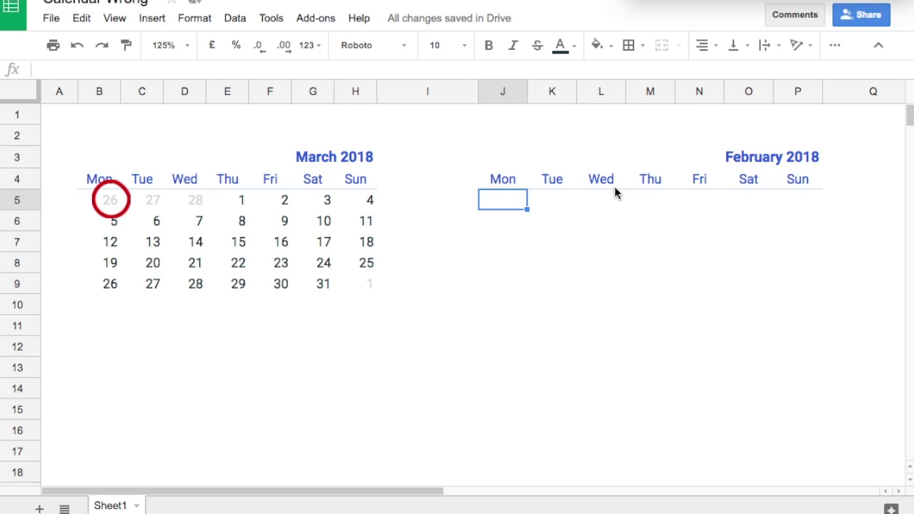
Step: Apply the ddd d mmm yyyy date format to the month heading in J3 of the second calendar
{"action": "left_click", "coordinate": [751, 160]}
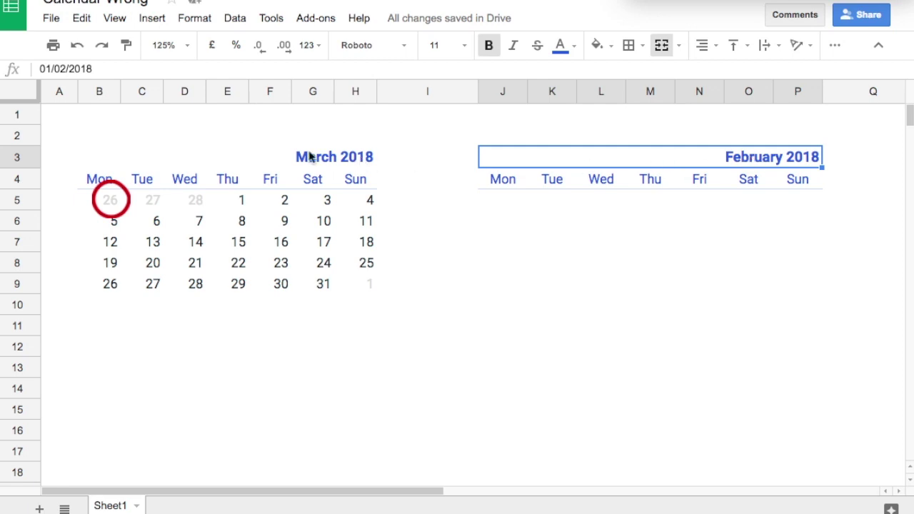
{"action": "left_click", "coordinate": [191, 22]}
{"action": "mouse_move", "coordinate": [277, 55]}
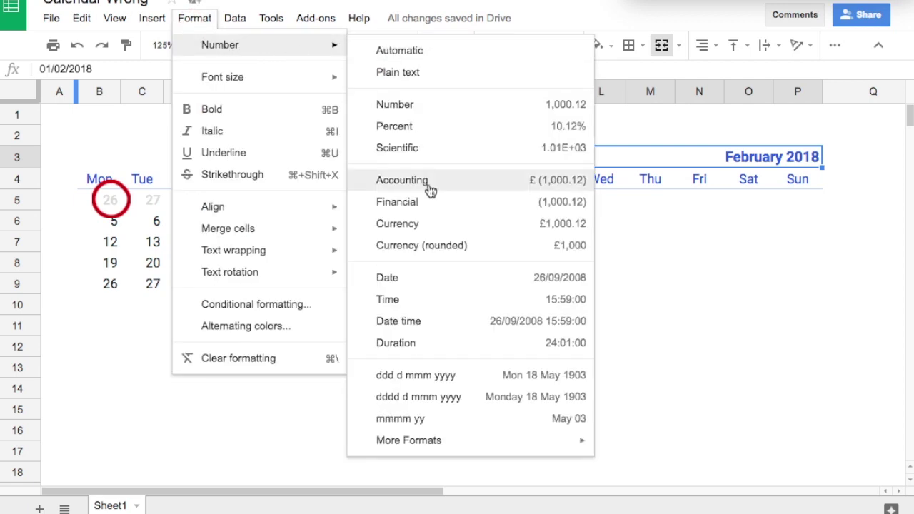
{"action": "mouse_move", "coordinate": [482, 446]}
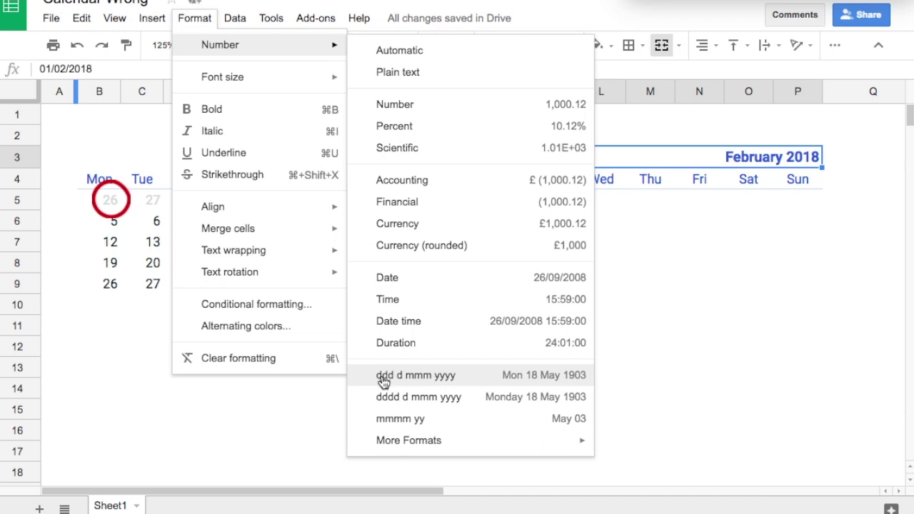
{"action": "left_click", "coordinate": [431, 382]}
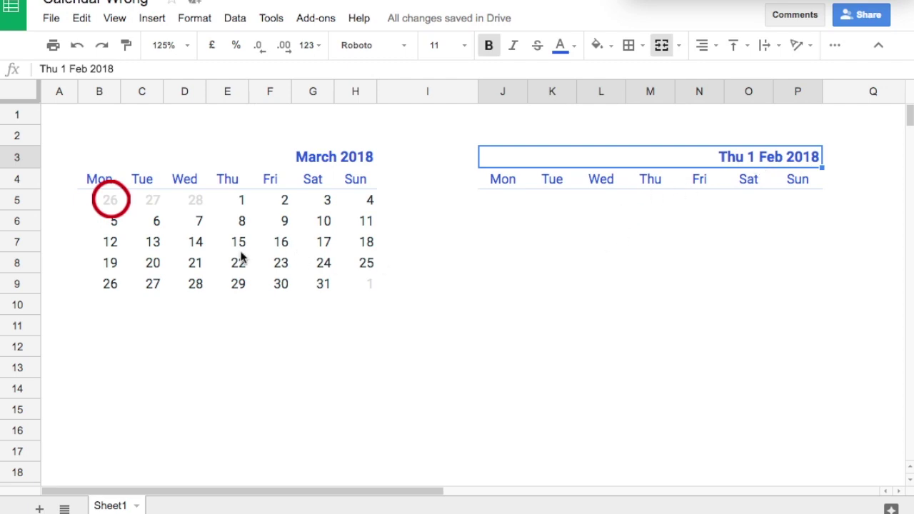
Step: Delete the red circle drawing over B5 and inspect that cell's formula
{"action": "left_click", "coordinate": [115, 206]}
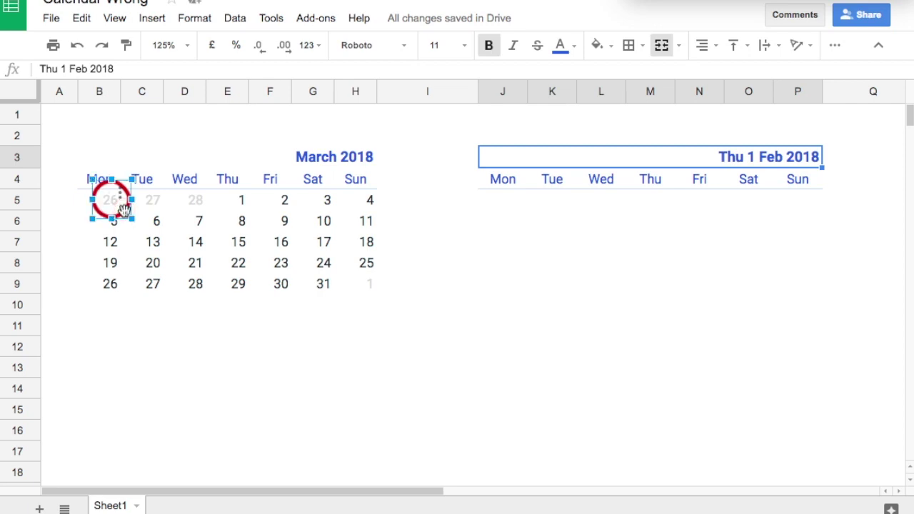
{"action": "key", "text": "Delete"}
{"action": "left_click", "coordinate": [109, 203]}
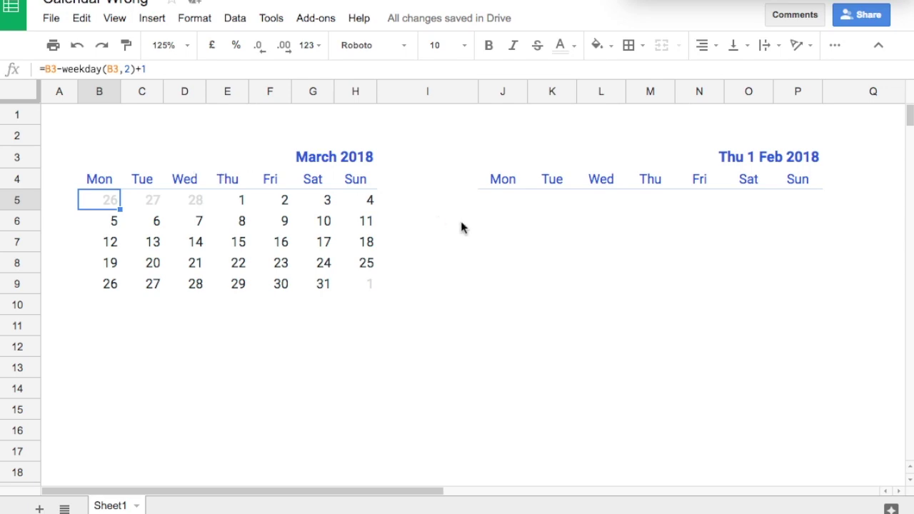
Step: Enter the formula =J3-weekday(J3,2)+1 in J5 to calculate the calendar's first Monday
{"action": "left_click", "coordinate": [503, 203]}
{"action": "type", "text": "="}
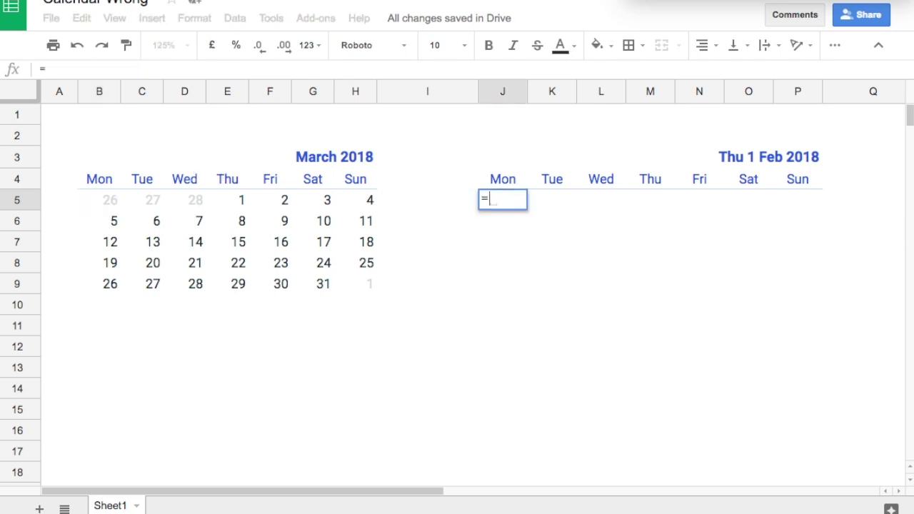
{"action": "type", "text": "J3"}
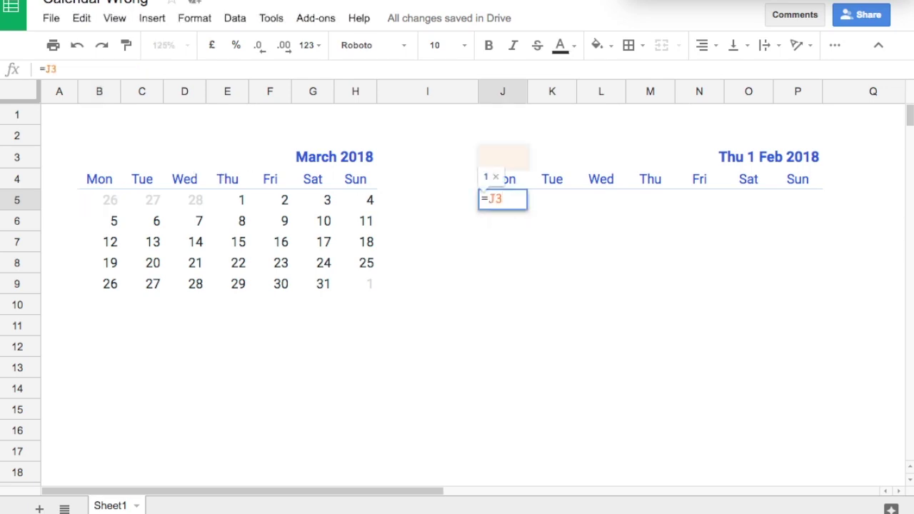
{"action": "type", "text": "-week"}
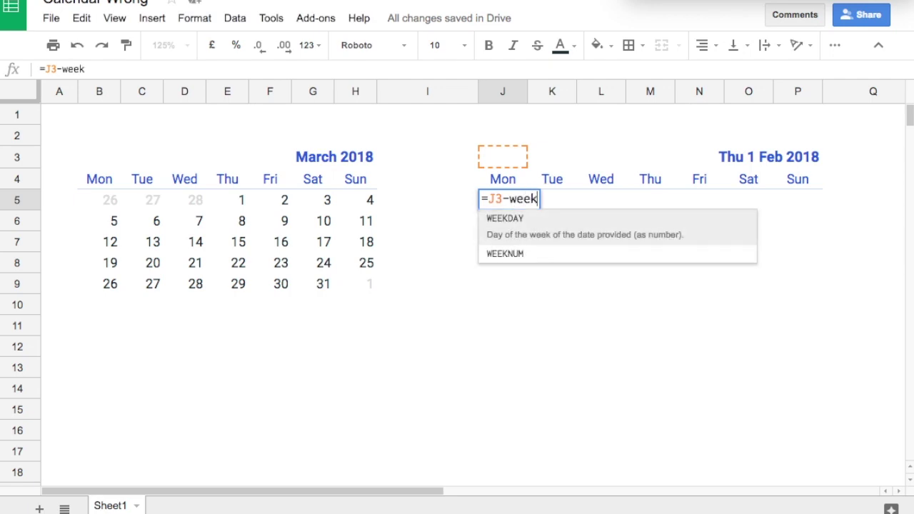
{"action": "type", "text": "day("}
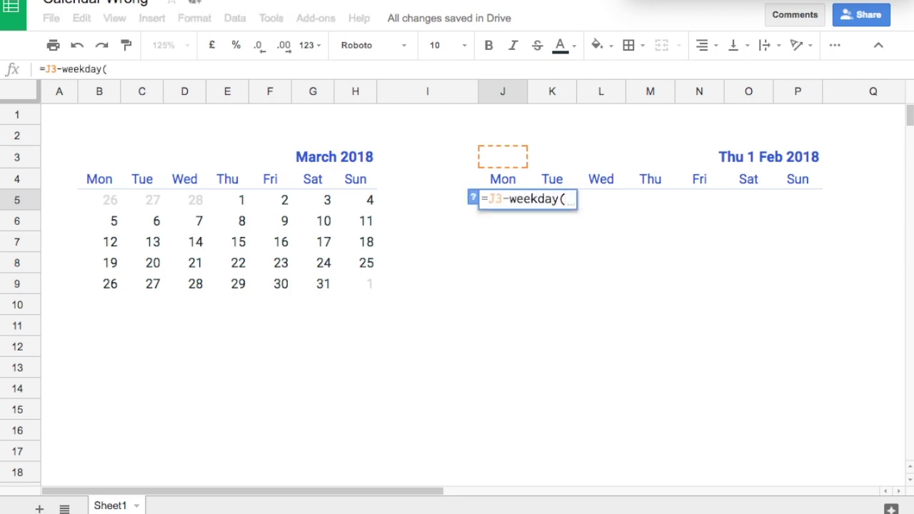
{"action": "type", "text": "J3,2"}
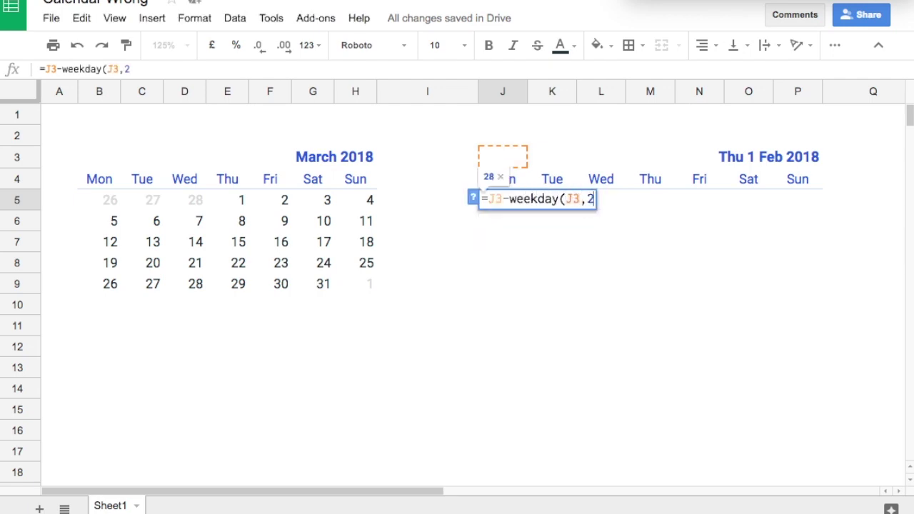
{"action": "type", "text": ")"}
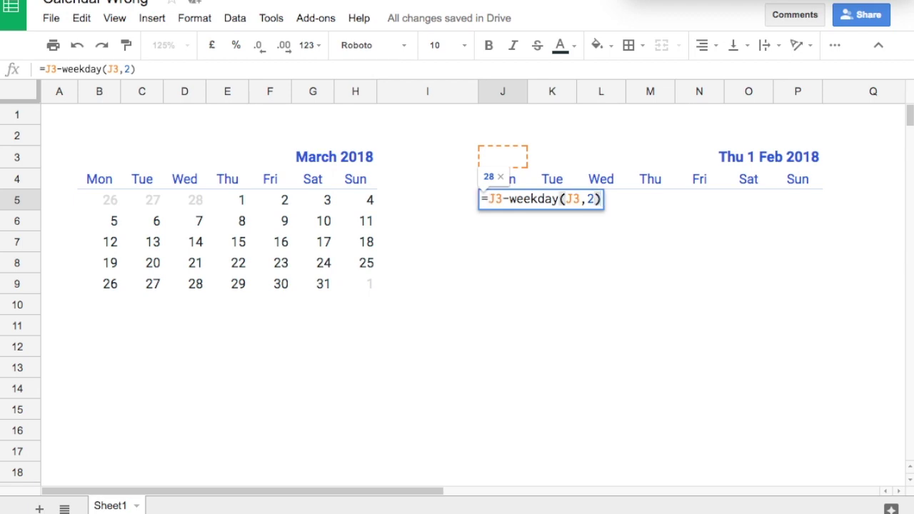
{"action": "type", "text": "+1"}
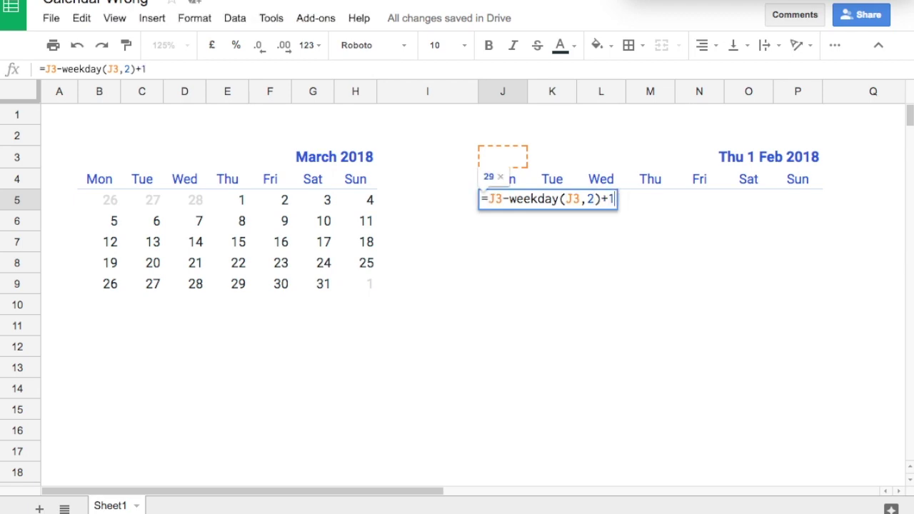
{"action": "key", "text": "Return"}
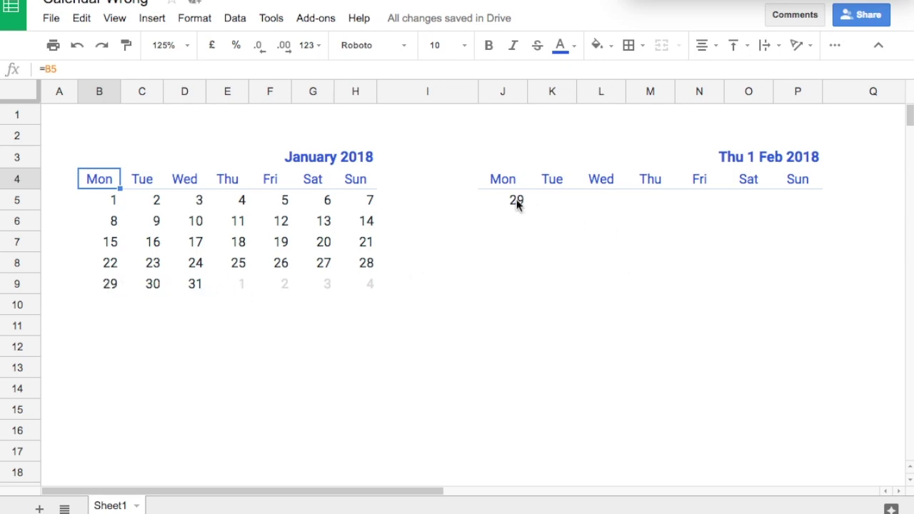
Step: Enter the formula =J5+1 in K5 and fill it across the first week to P5
{"action": "left_click", "coordinate": [563, 200]}
{"action": "type", "text": "="}
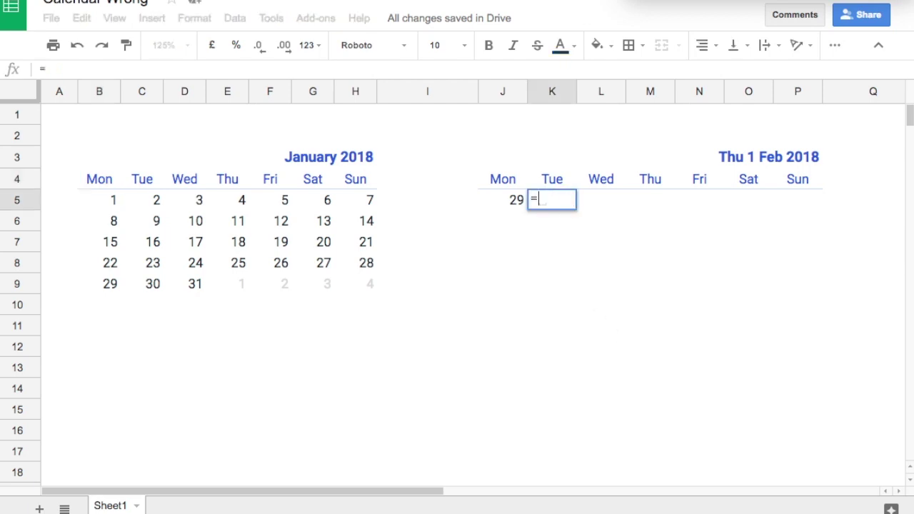
{"action": "left_click", "coordinate": [517, 203]}
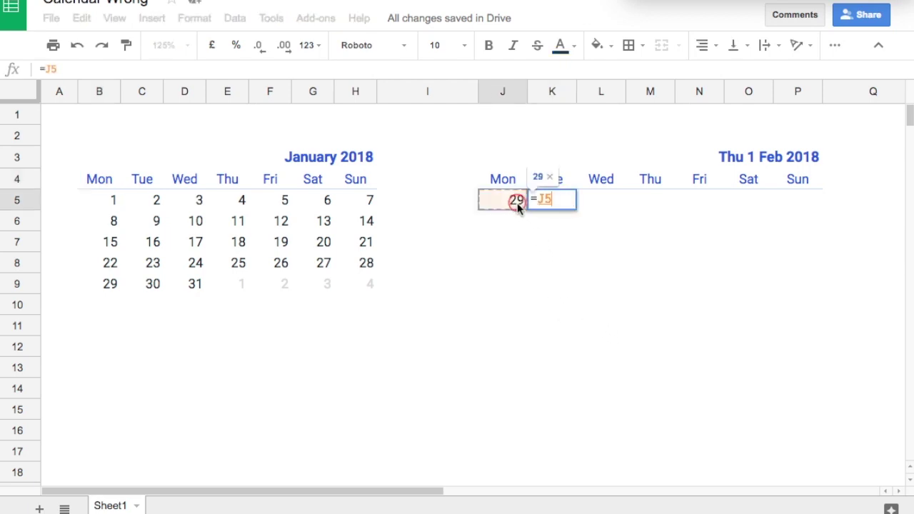
{"action": "type", "text": "+1"}
{"action": "key", "text": "Return"}
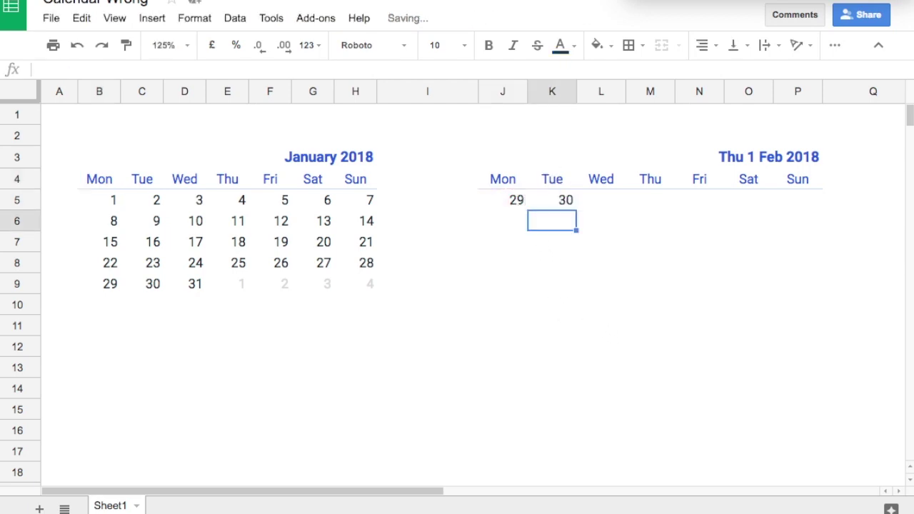
{"action": "left_click", "coordinate": [564, 203]}
{"action": "left_click_drag", "start_coordinate": [576, 208], "coordinate": [798, 210]}
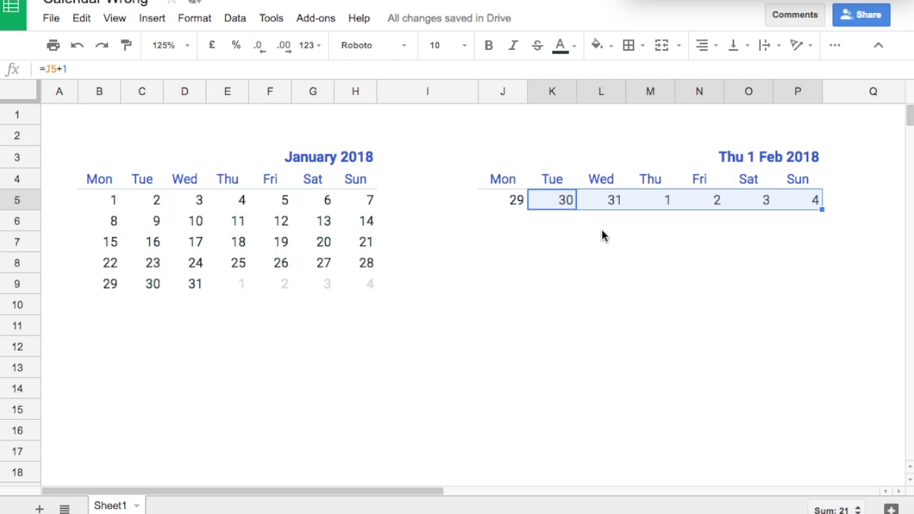
Step: Enter the formula =P5+1 in J6 to start the second week from the preceding Sunday
{"action": "left_click", "coordinate": [514, 225]}
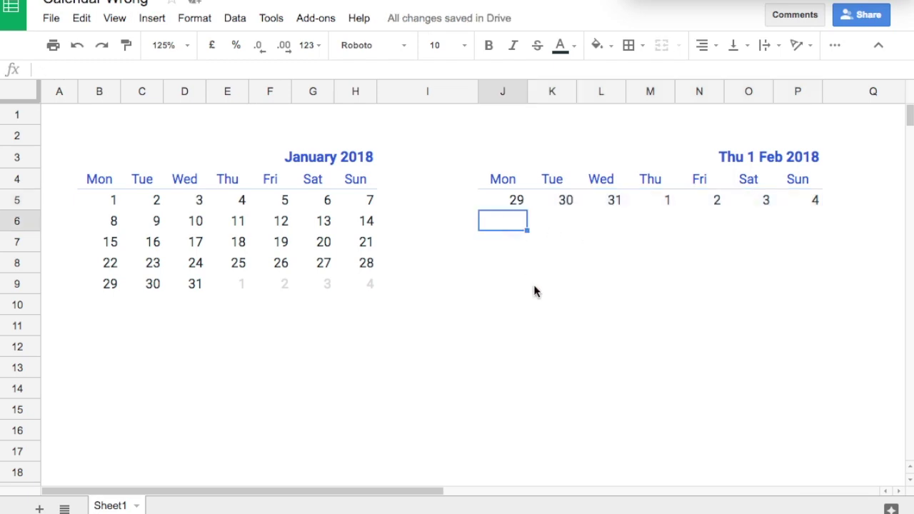
{"action": "type", "text": "="}
{"action": "left_click", "coordinate": [793, 205]}
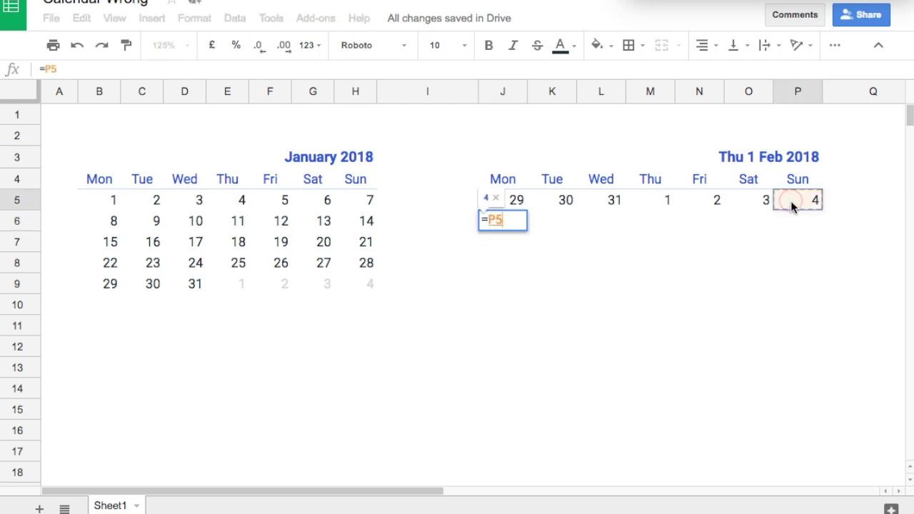
{"action": "type", "text": "+1"}
{"action": "key", "text": "Return"}
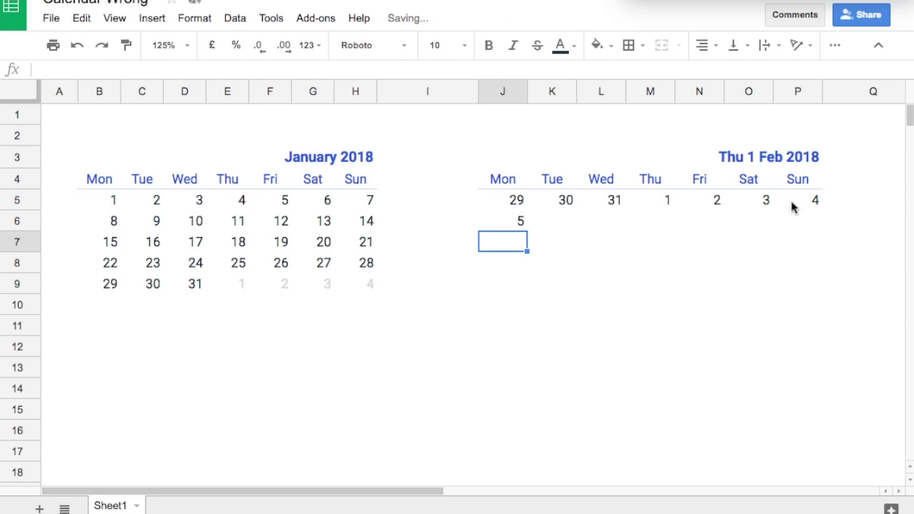
Step: Fill the K5:P5 formulas down into row 6, and extend the week in J6:P6 down through row 9
{"action": "left_click_drag", "start_coordinate": [559, 200], "coordinate": [822, 221]}
{"action": "left_click", "coordinate": [619, 265]}
{"action": "left_click", "coordinate": [514, 222]}
{"action": "left_click_drag", "start_coordinate": [513, 222], "coordinate": [818, 228]}
{"action": "left_click_drag", "start_coordinate": [823, 231], "coordinate": [825, 284]}
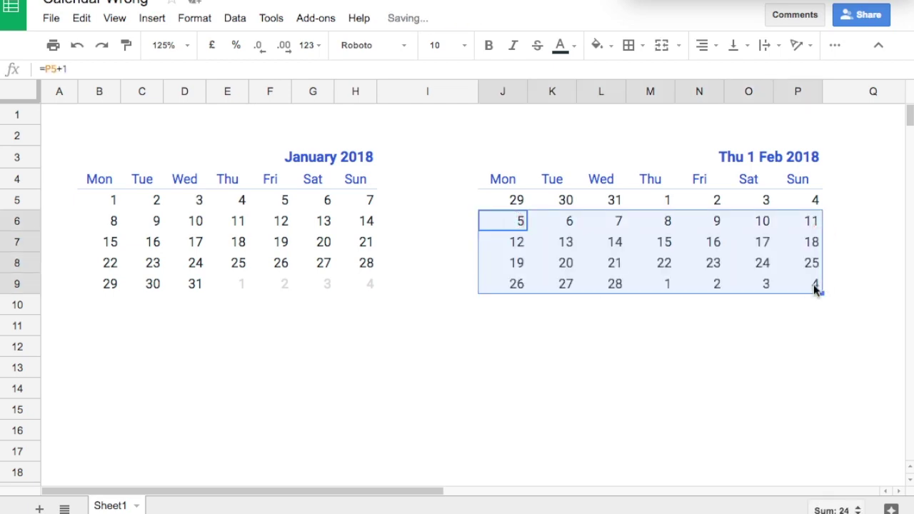
{"action": "left_click", "coordinate": [657, 341]}
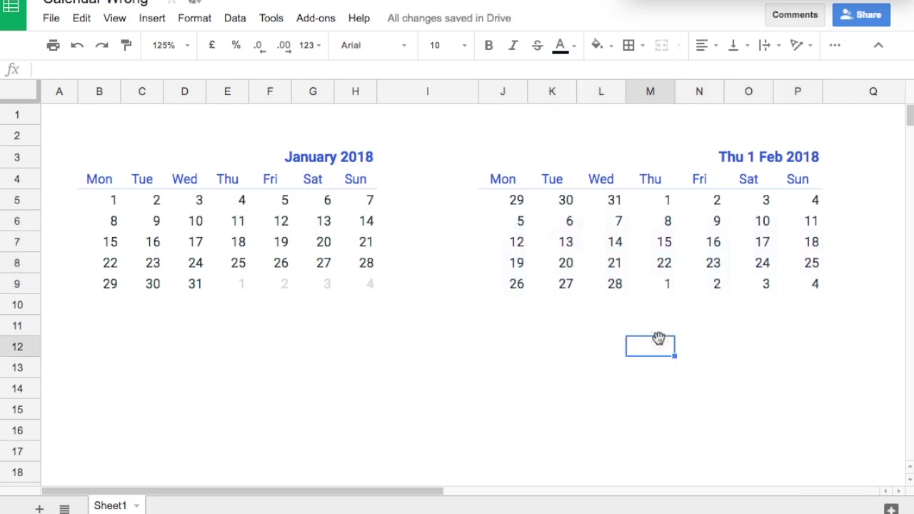
Step: Enter the formula =weekday(J3) in J2, above the February calendar, to get the start date's weekday number
{"action": "left_click", "coordinate": [522, 201]}
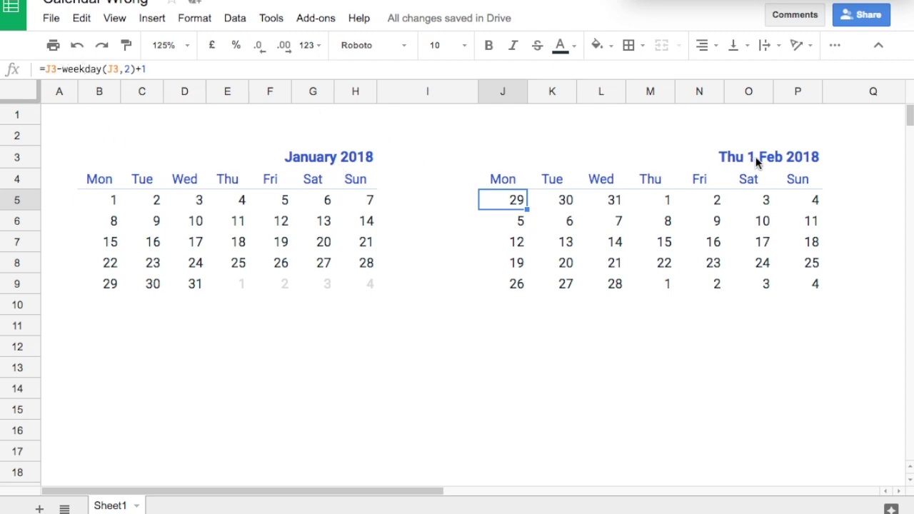
{"action": "left_click", "coordinate": [509, 135]}
{"action": "type", "text": "=wee"}
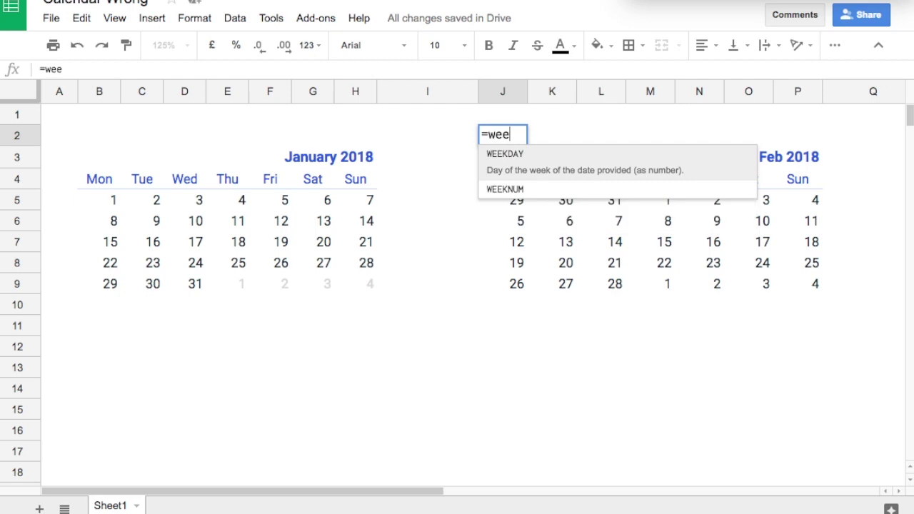
{"action": "type", "text": "day"}
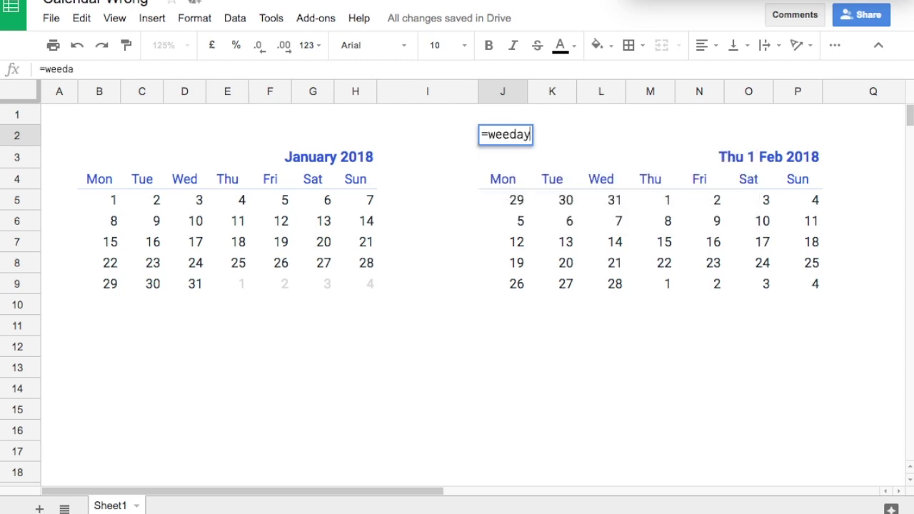
{"action": "key", "text": "BackSpace"}
{"action": "key", "text": "BackSpace"}
{"action": "key", "text": "BackSpace"}
{"action": "type", "text": "kday("}
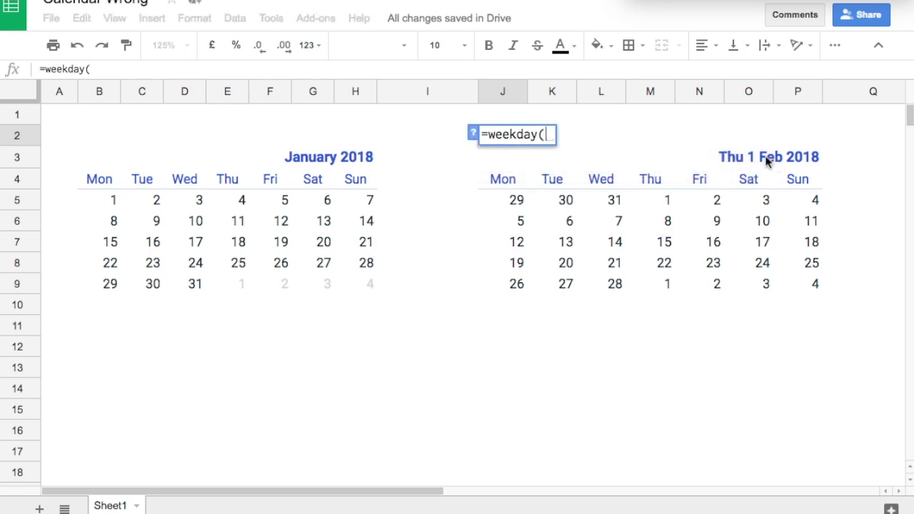
{"action": "left_click", "coordinate": [766, 160]}
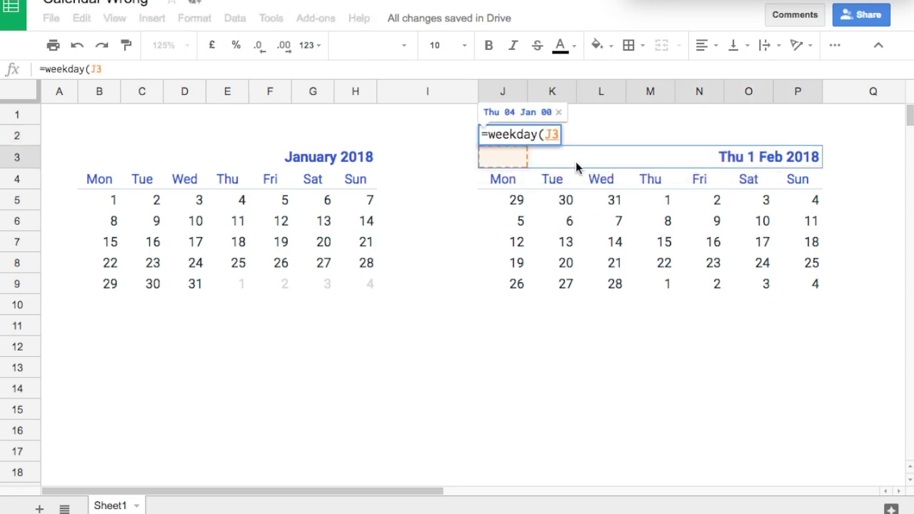
{"action": "type", "text": ")"}
{"action": "key", "text": "Return"}
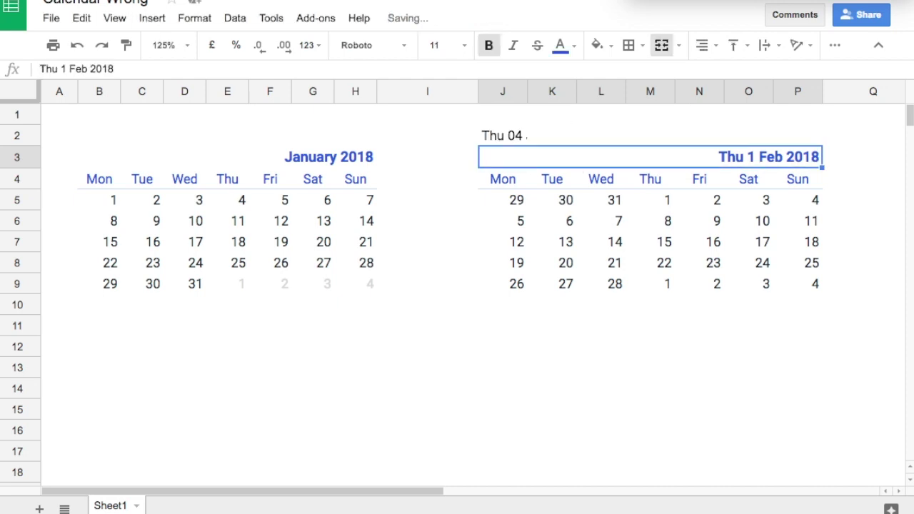
Step: Set the number format of J2 to Automatic so the weekday result is not formatted as a date
{"action": "left_click", "coordinate": [504, 136]}
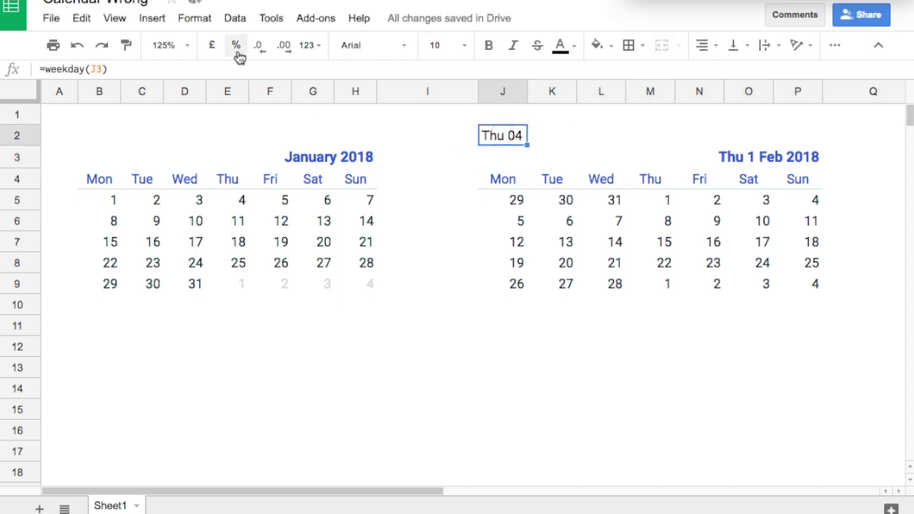
{"action": "left_click", "coordinate": [203, 20]}
{"action": "mouse_move", "coordinate": [249, 42]}
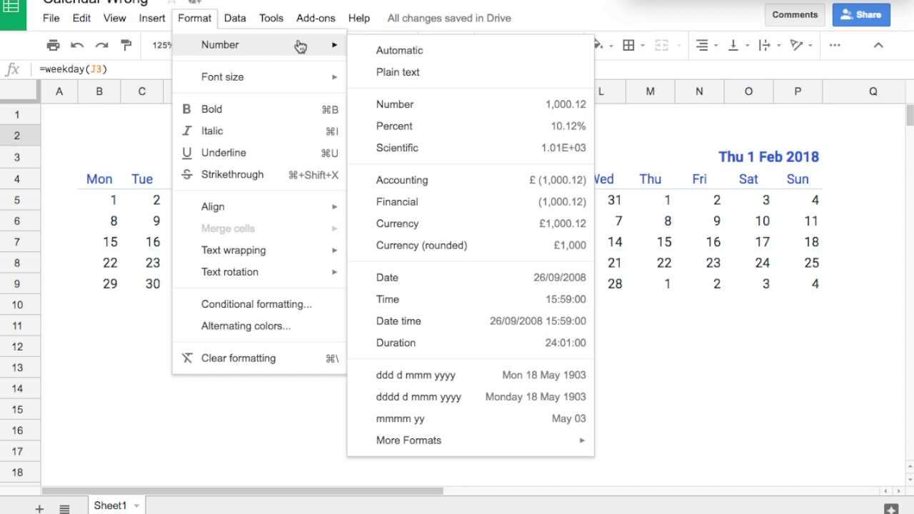
{"action": "left_click", "coordinate": [397, 51]}
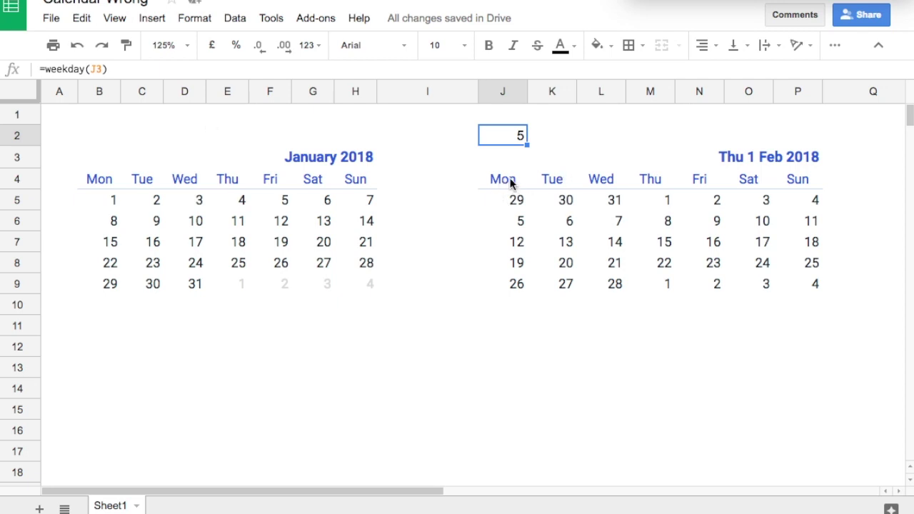
Step: Change the J2 formula to =weekday(J3,2) so that weekdays are counted from Monday
{"action": "left_click", "coordinate": [105, 69]}
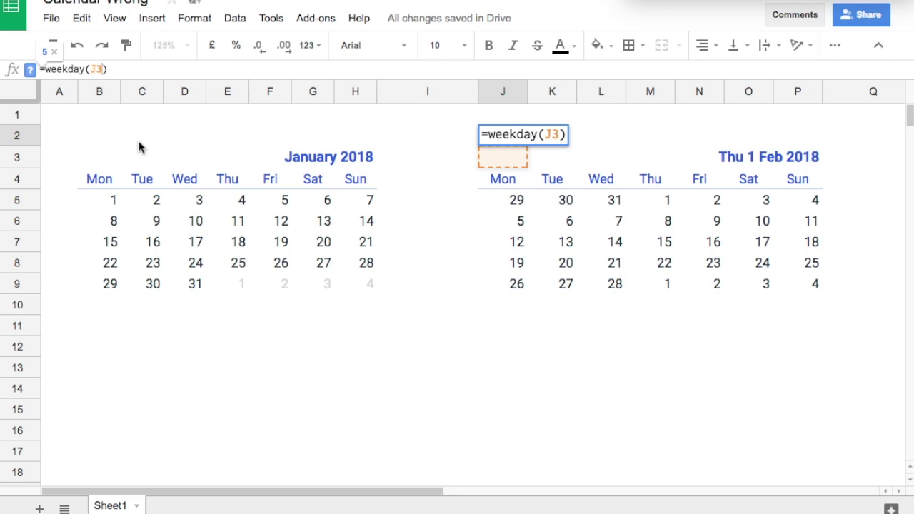
{"action": "type", "text": ",2"}
{"action": "key", "text": "Return"}
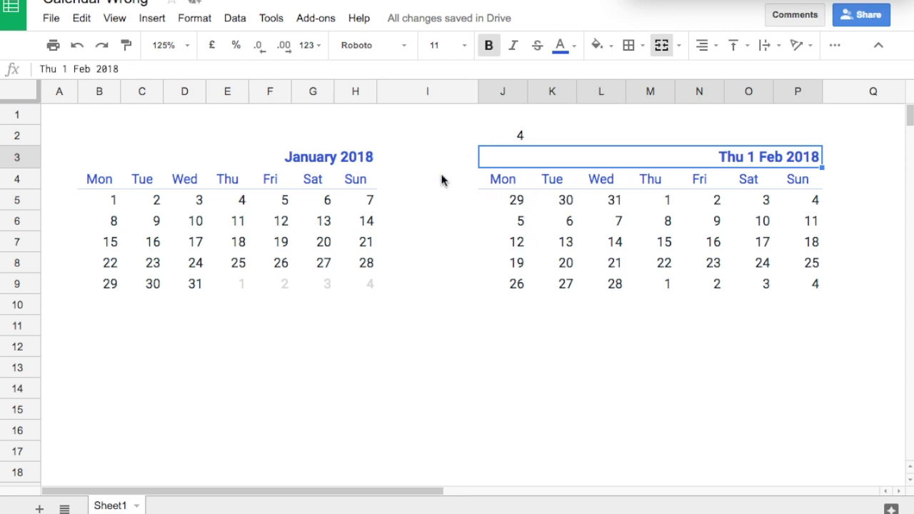
{"action": "left_click", "coordinate": [514, 201]}
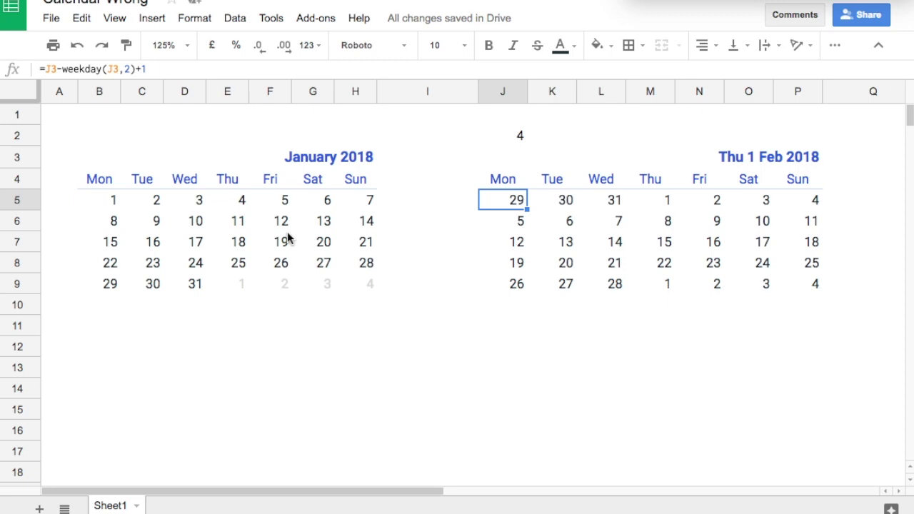
Step: Replace the first weekday header in J4 with the formula =J5 and fill it across to P4
{"action": "left_click", "coordinate": [512, 184]}
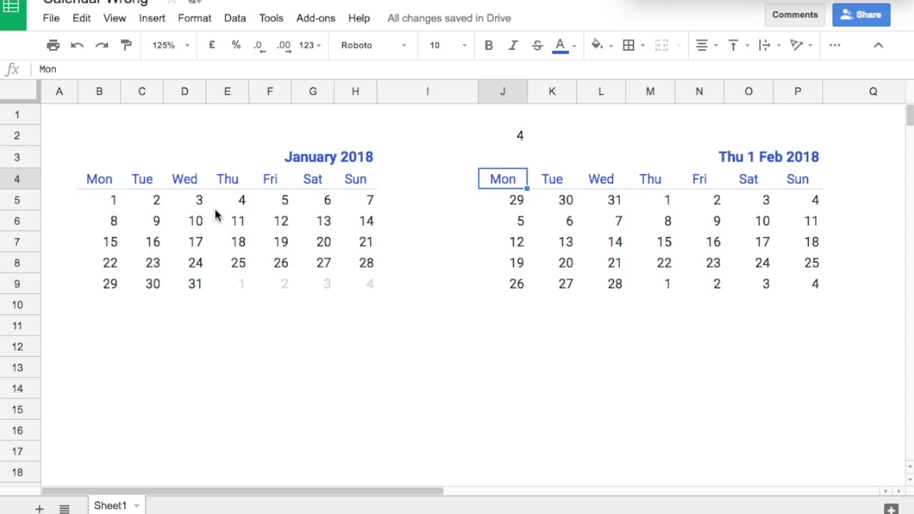
{"action": "type", "text": "="}
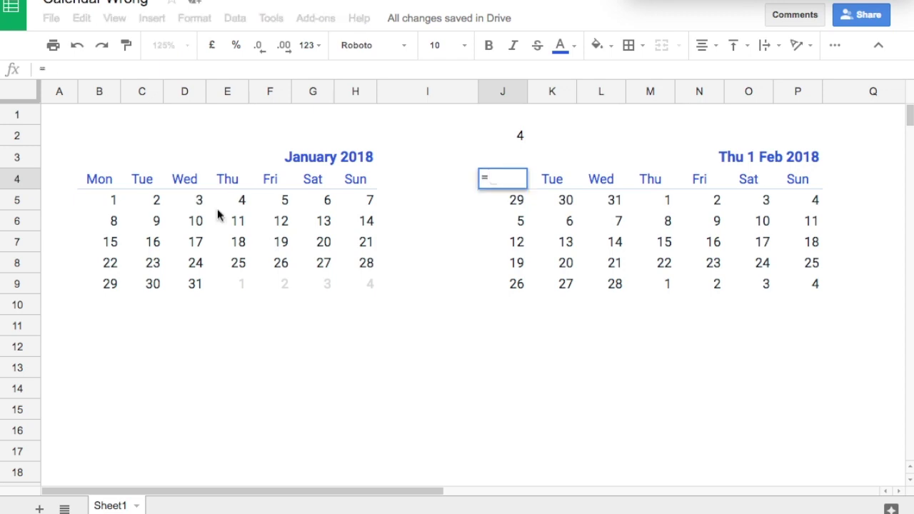
{"action": "left_click", "coordinate": [518, 201]}
{"action": "key", "text": "Return"}
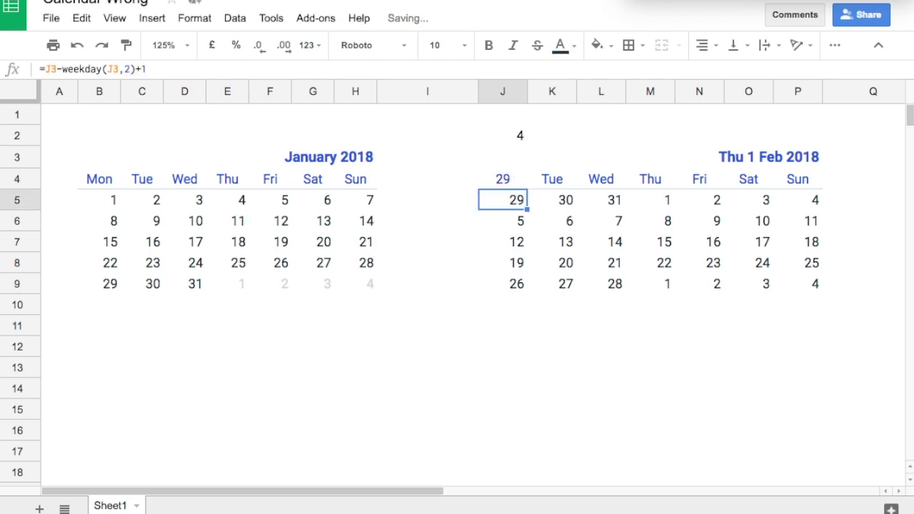
{"action": "left_click", "coordinate": [502, 178]}
{"action": "left_click_drag", "start_coordinate": [527, 188], "coordinate": [782, 189]}
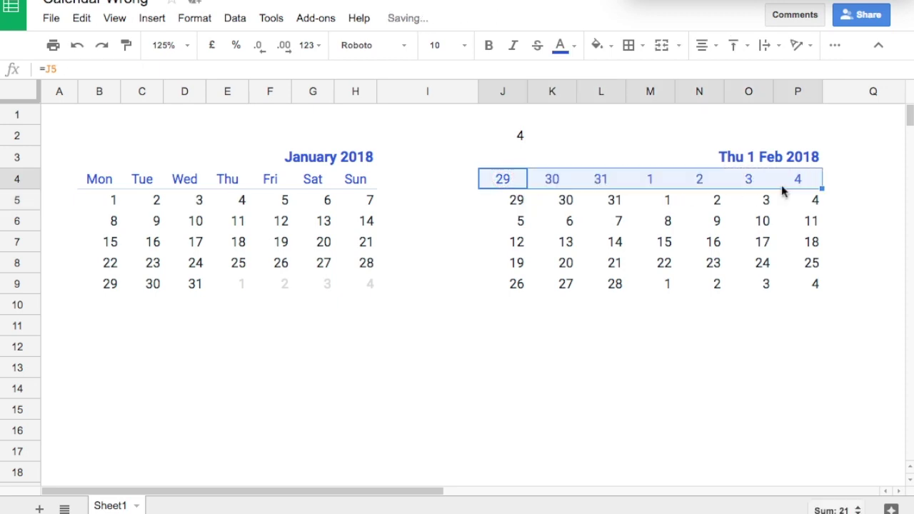
Step: Apply the custom number format ddd to the header cells J4:P4
{"action": "left_click", "coordinate": [192, 19]}
{"action": "mouse_move", "coordinate": [306, 51]}
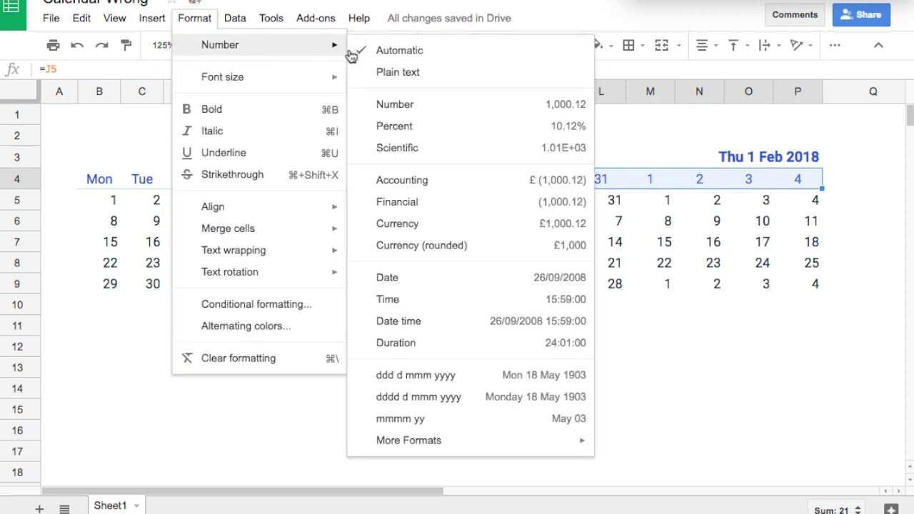
{"action": "mouse_move", "coordinate": [565, 443]}
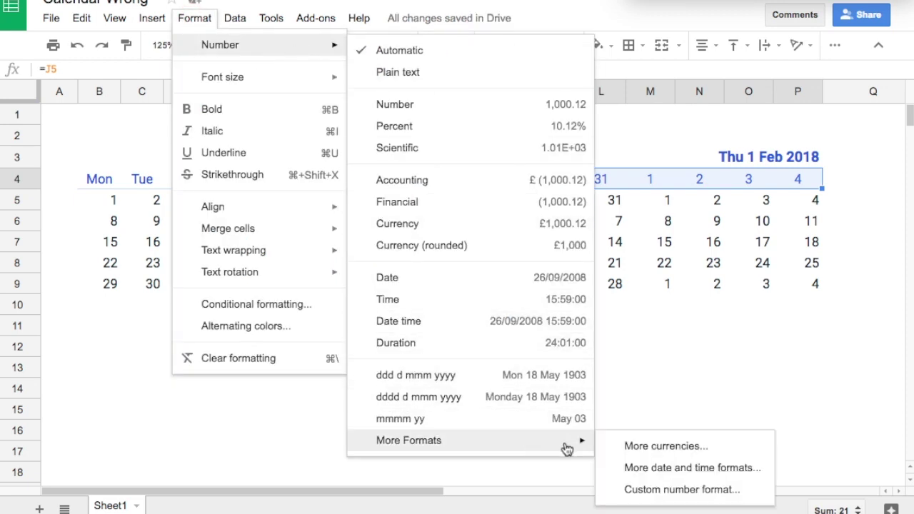
{"action": "left_click", "coordinate": [664, 490]}
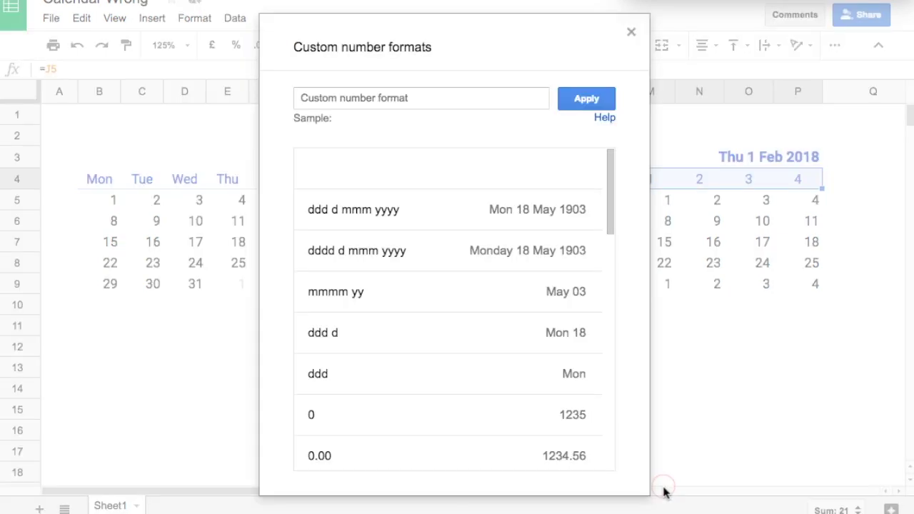
{"action": "left_click", "coordinate": [434, 97]}
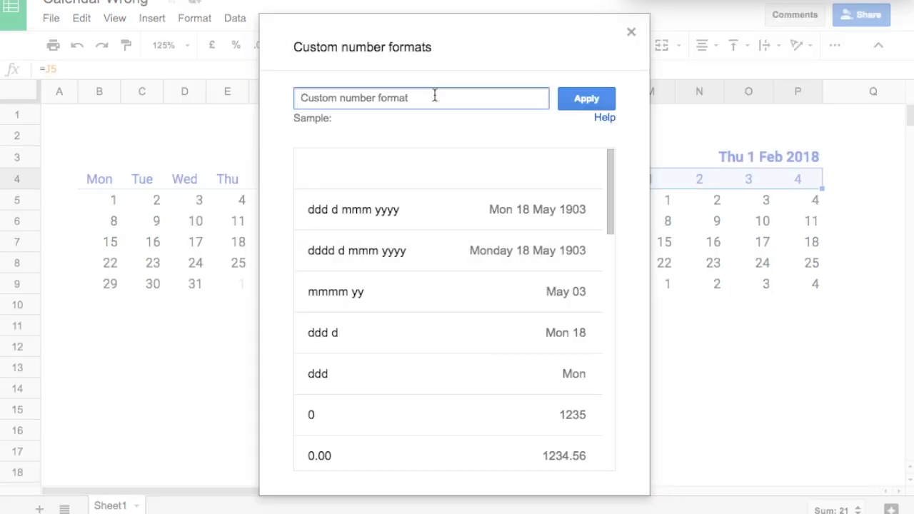
{"action": "type", "text": "ddd"}
{"action": "left_click", "coordinate": [590, 99]}
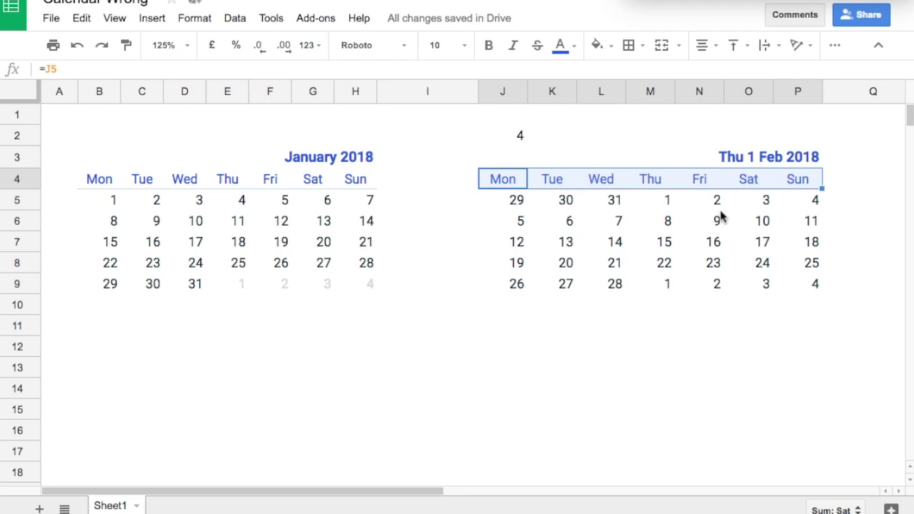
Step: Change the J5 formula to =J3-weekday(J3)+1 so that the calendar's weeks start on Sunday
{"action": "left_click", "coordinate": [512, 199]}
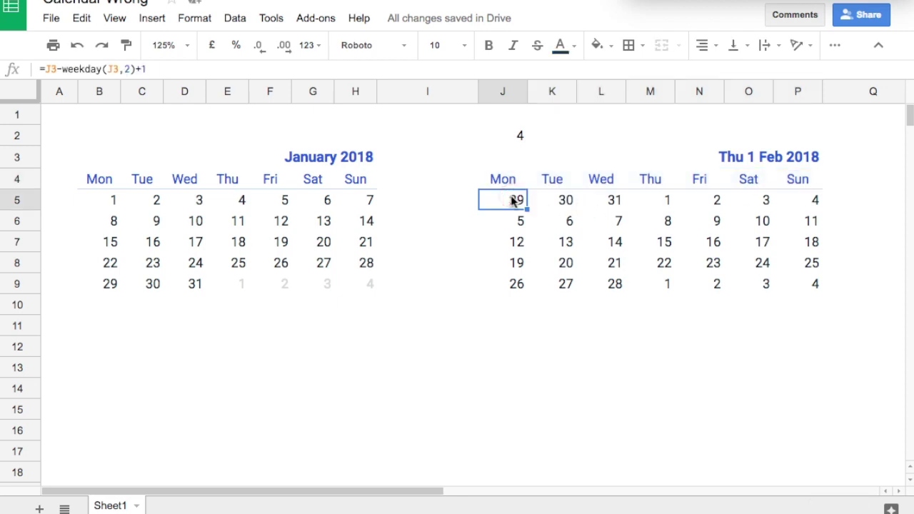
{"action": "left_click", "coordinate": [128, 69]}
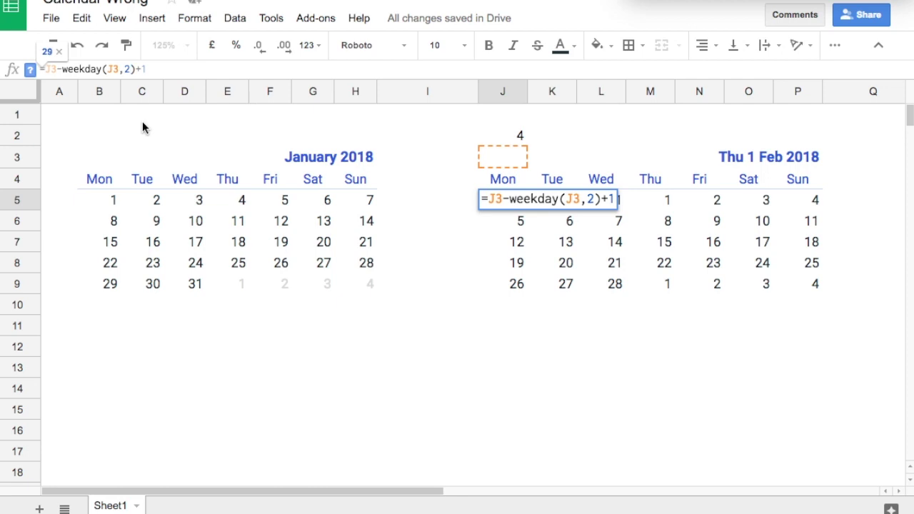
{"action": "key", "text": "BackSpace"}
{"action": "key", "text": "BackSpace"}
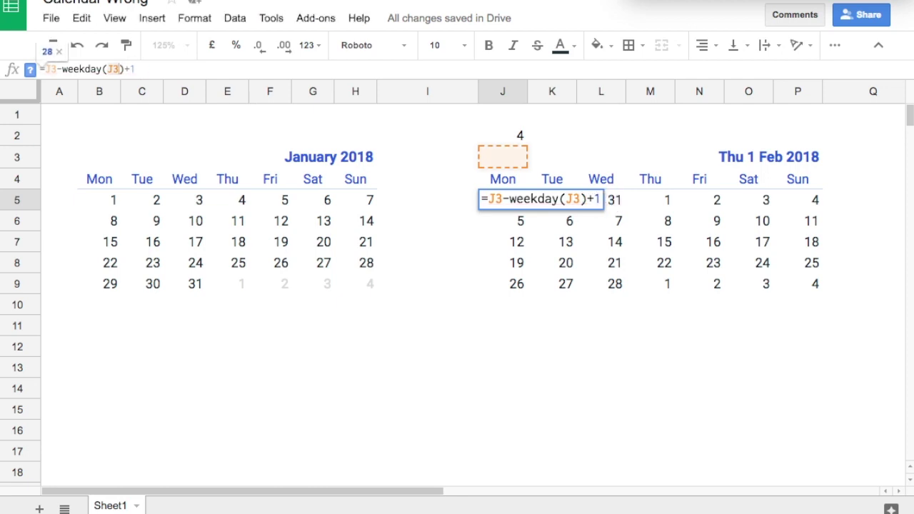
{"action": "key", "text": "Return"}
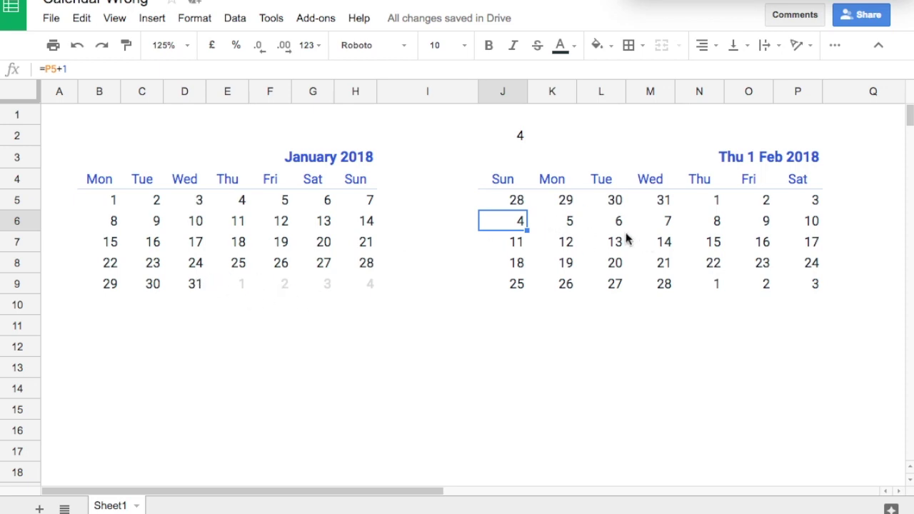
Step: Create a conditional formatting rule for the date cells J5:P9 with the condition "Custom formula is"
{"action": "left_click_drag", "start_coordinate": [517, 202], "coordinate": [670, 206]}
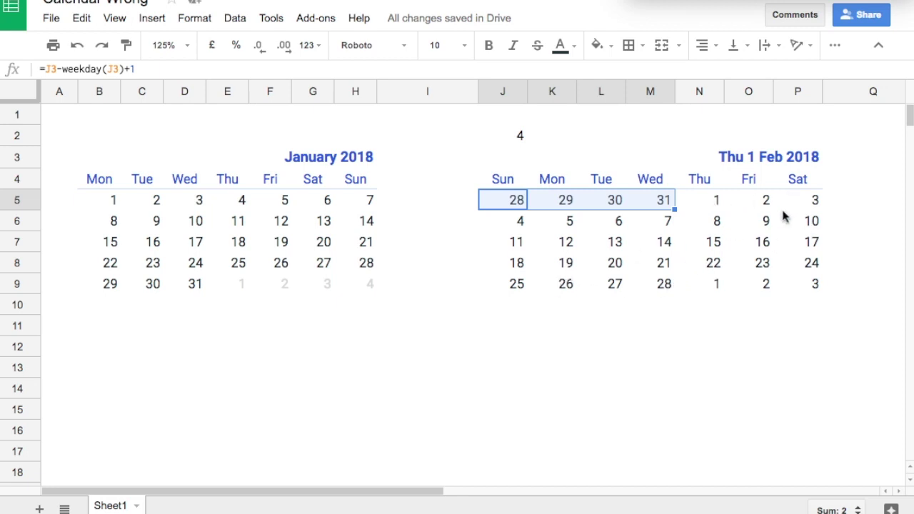
{"action": "left_click", "coordinate": [591, 263]}
{"action": "left_click_drag", "start_coordinate": [519, 204], "coordinate": [802, 297]}
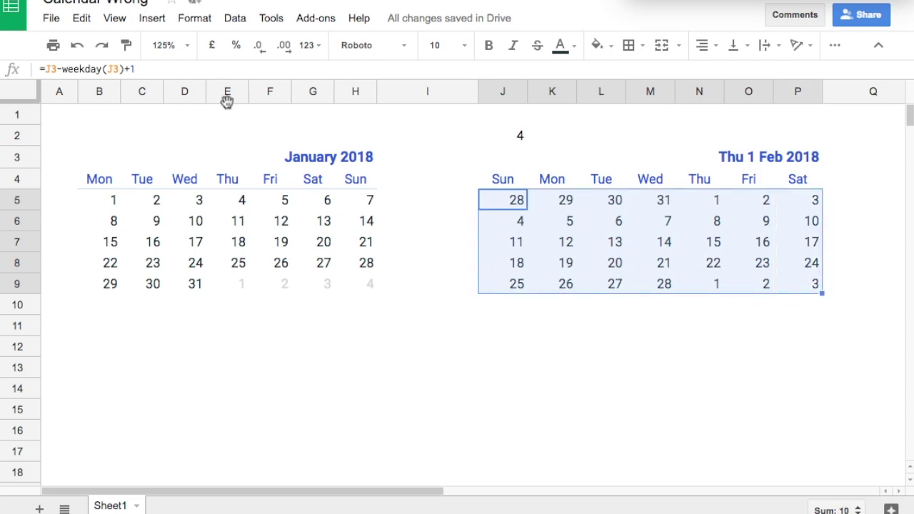
{"action": "left_click", "coordinate": [199, 19]}
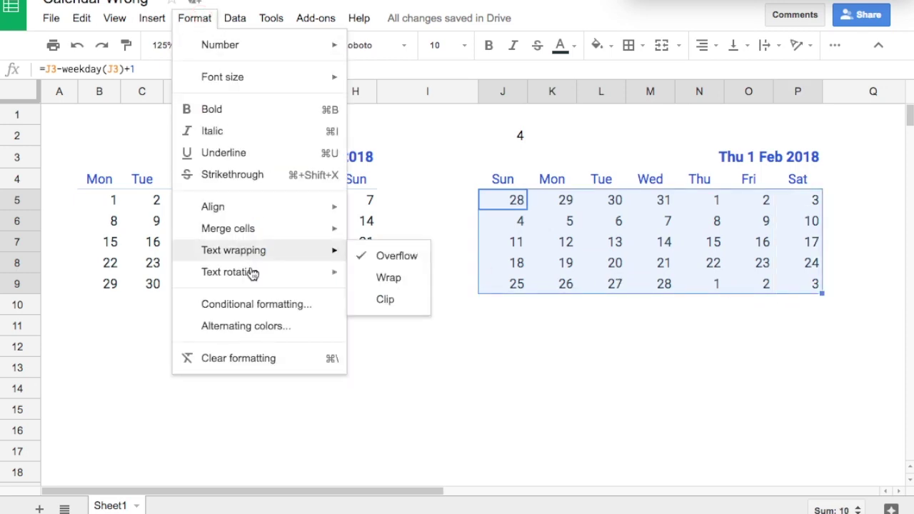
{"action": "left_click", "coordinate": [264, 307]}
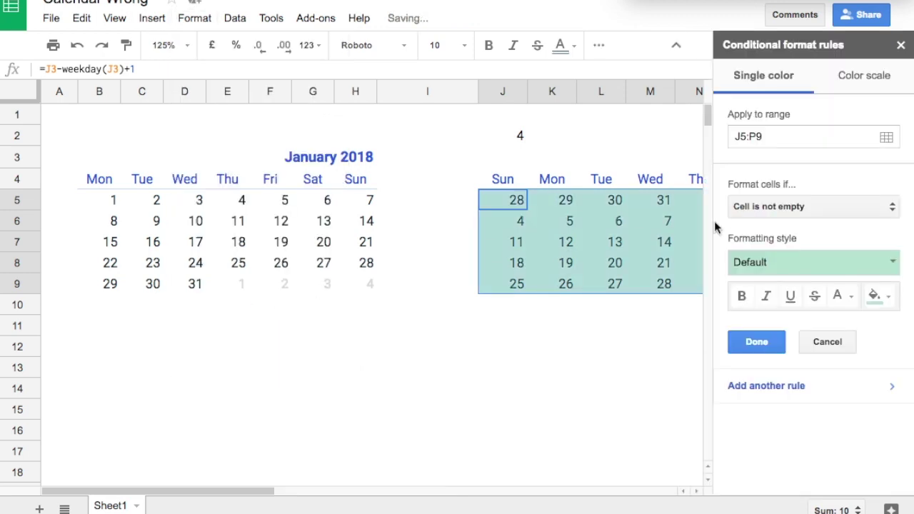
{"action": "left_click", "coordinate": [892, 211]}
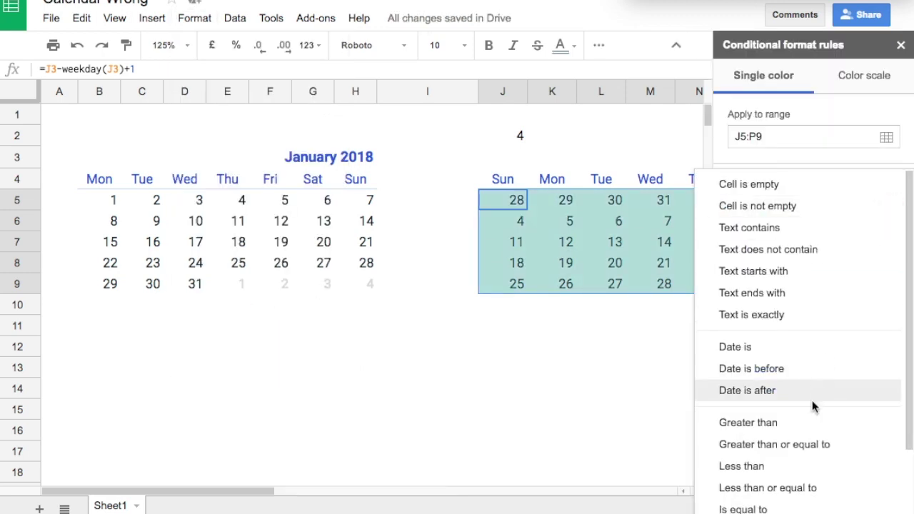
{"action": "scroll", "coordinate": [800, 492], "scroll_direction": "down", "scroll_amount": 2}
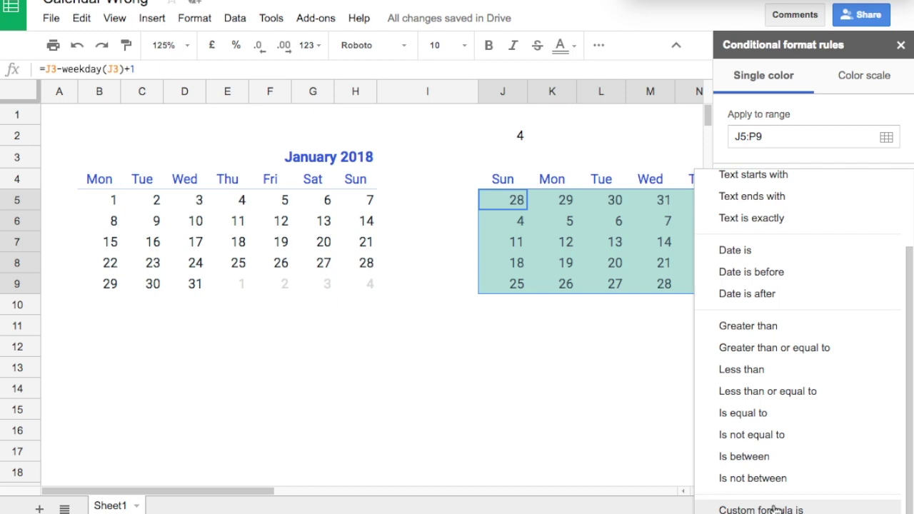
{"action": "left_click", "coordinate": [776, 510]}
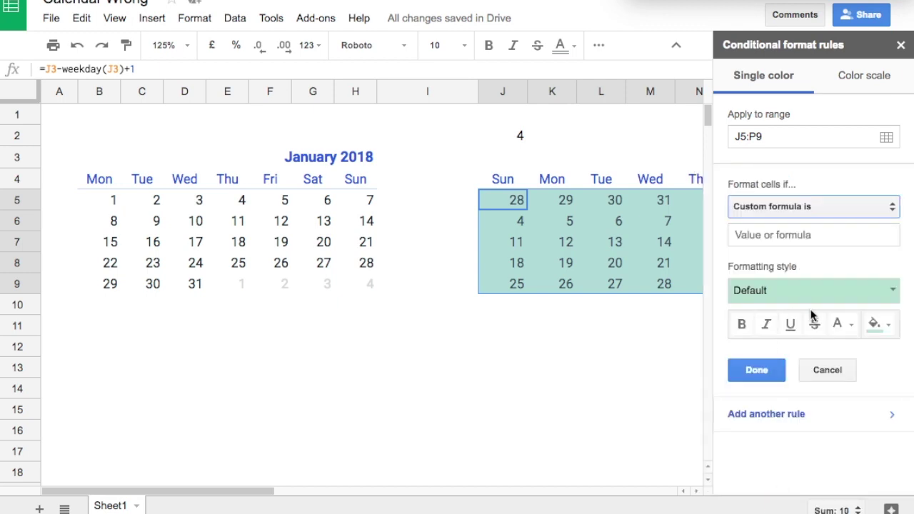
Step: Enter =month(J5)<>month($J$3) as the custom formula of the conditional formatting rule for J5:P9
{"action": "left_click", "coordinate": [813, 234]}
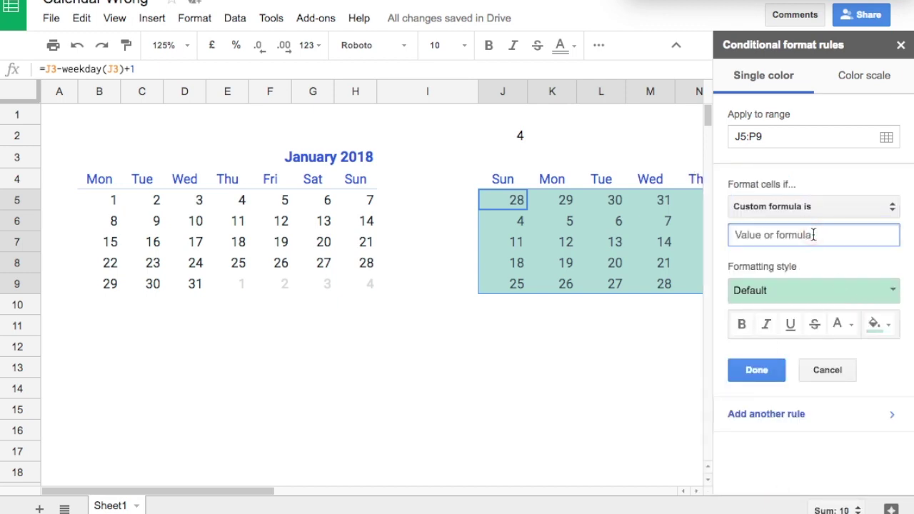
{"action": "type", "text": "="}
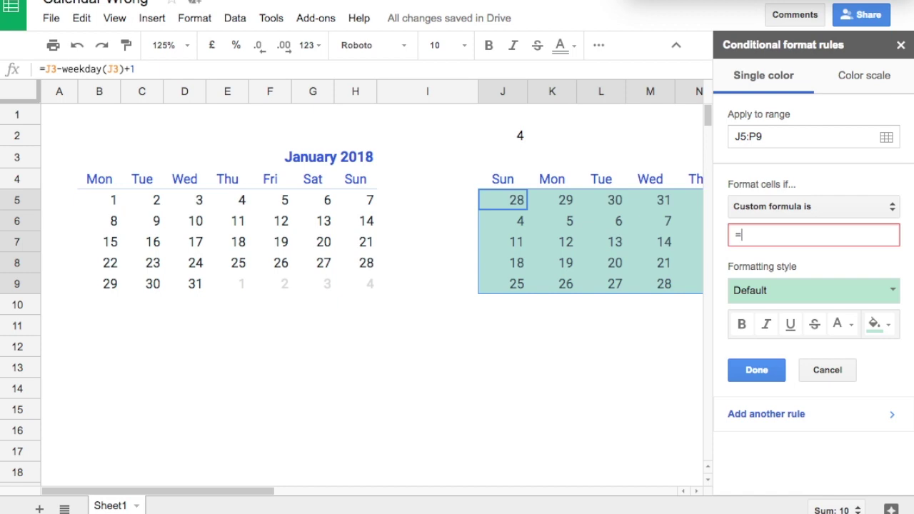
{"action": "type", "text": "month(J5)<>month"}
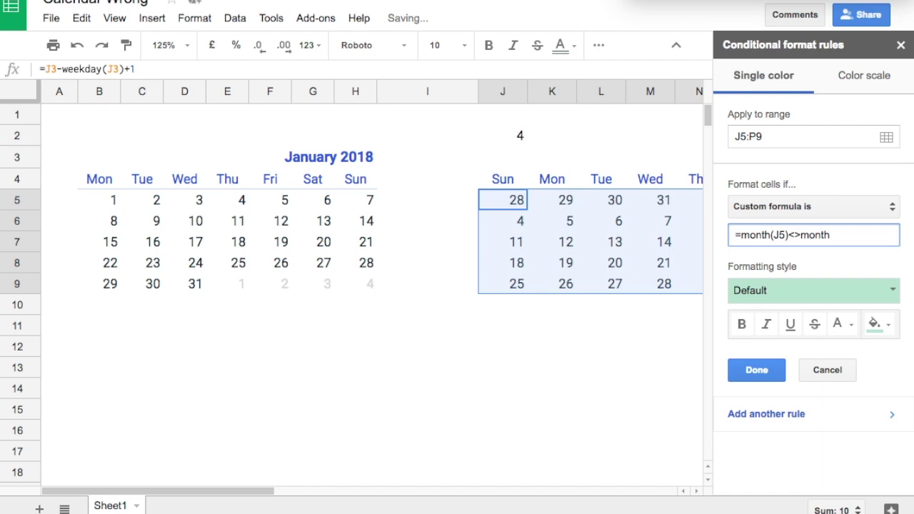
{"action": "type", "text": "$J$3)"}
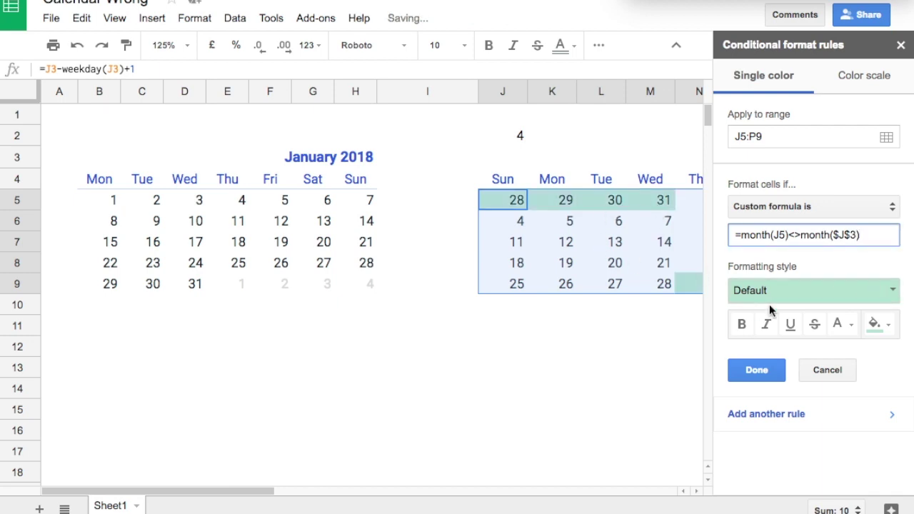
Step: Give the rule no fill and a light grey text colour, save it, and close the conditional formatting rules
{"action": "left_click", "coordinate": [895, 327]}
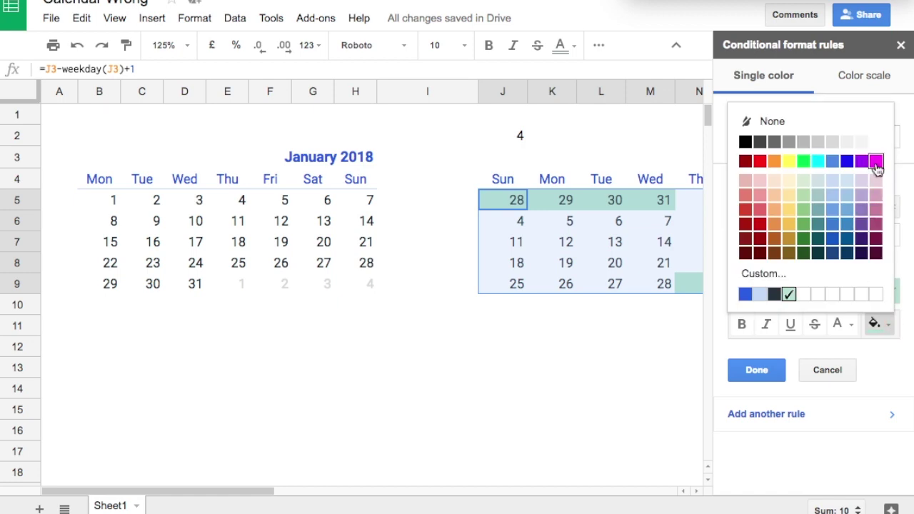
{"action": "left_click", "coordinate": [816, 125]}
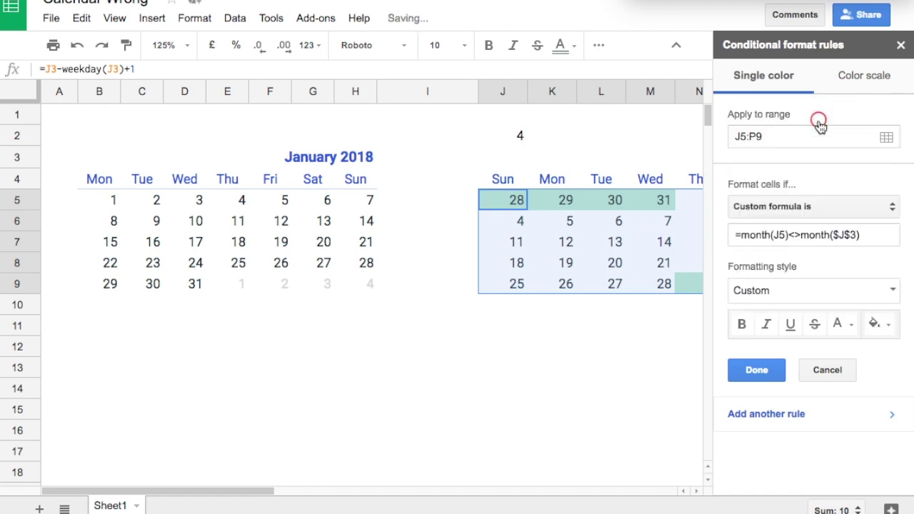
{"action": "left_click", "coordinate": [850, 326]}
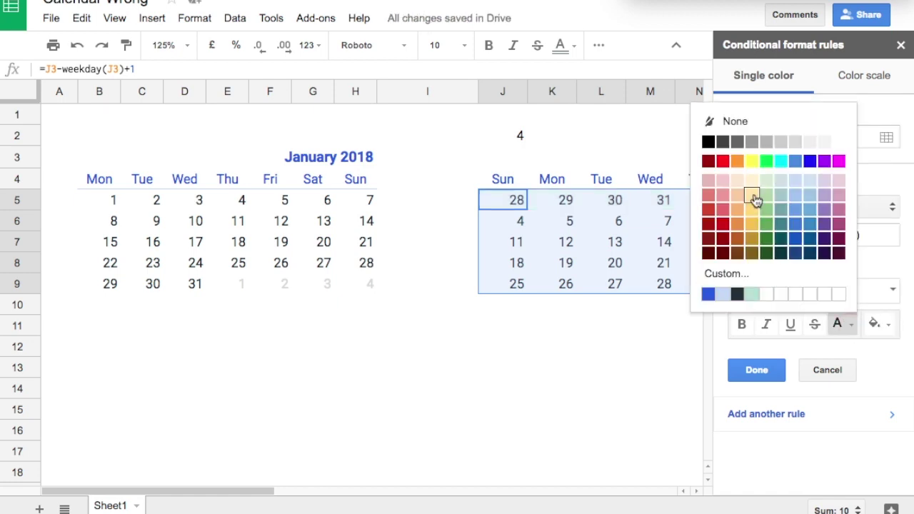
{"action": "left_click", "coordinate": [781, 143]}
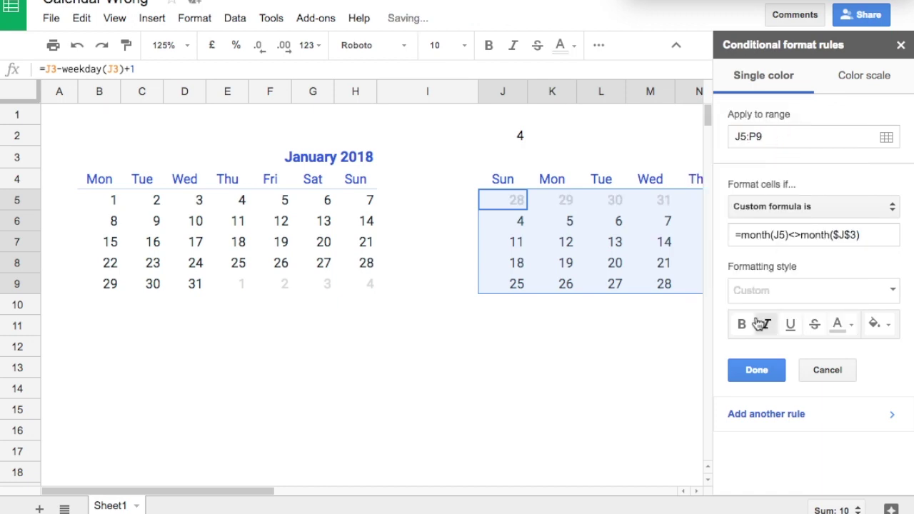
{"action": "left_click", "coordinate": [777, 376]}
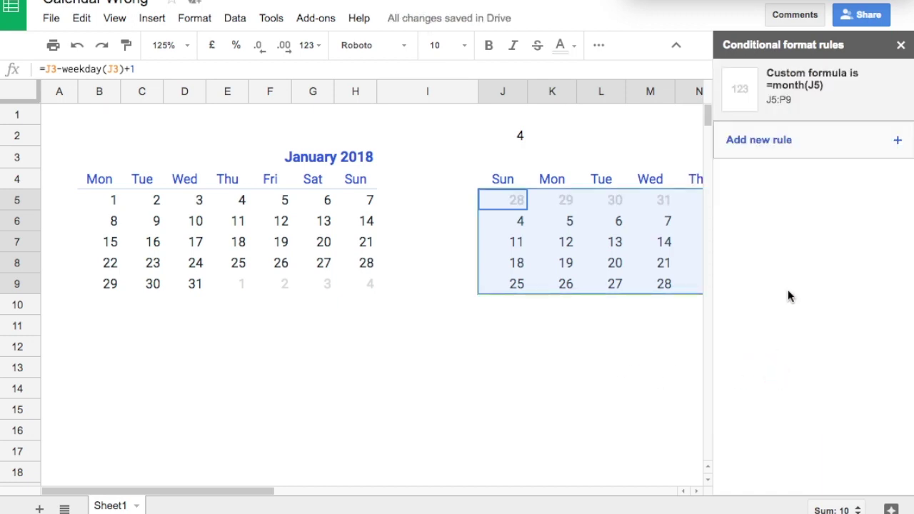
{"action": "left_click", "coordinate": [902, 45]}
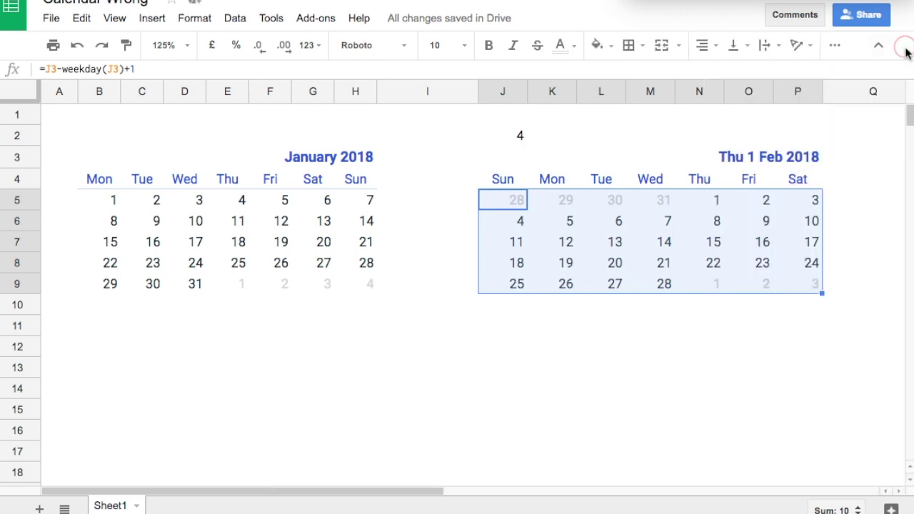
{"action": "left_click", "coordinate": [657, 363]}
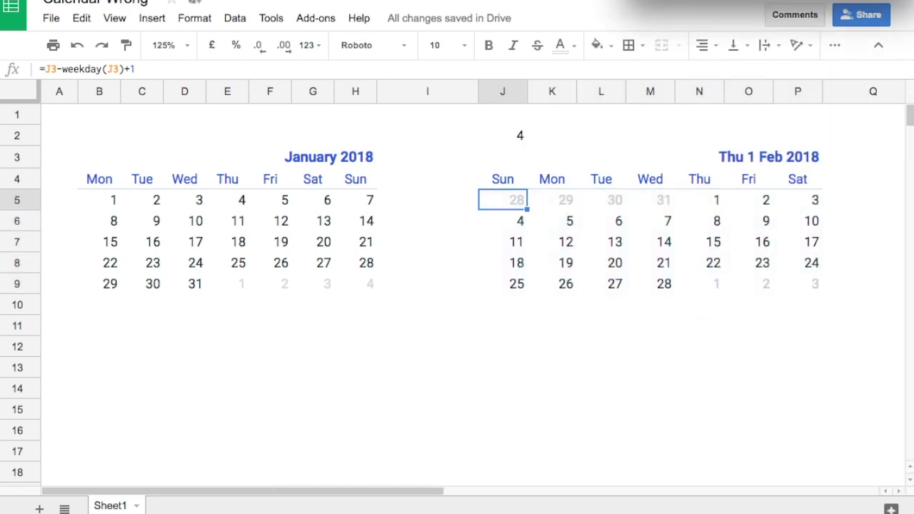